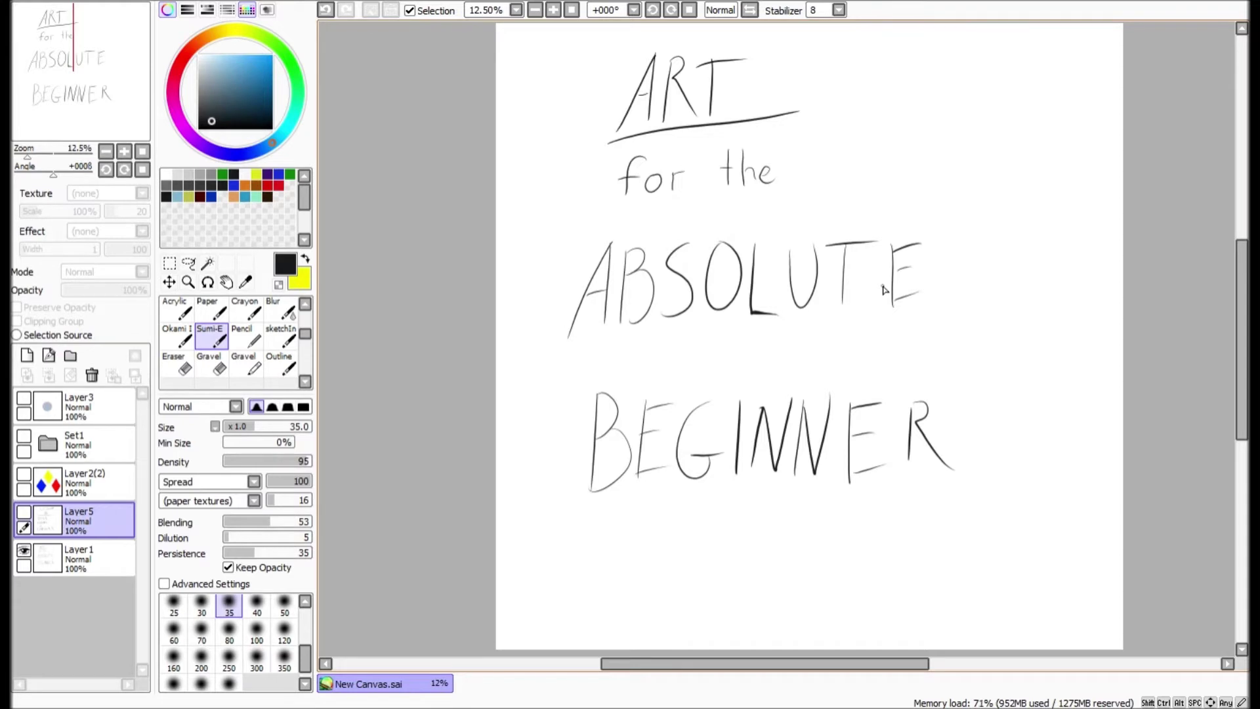
Hide the title lettering layers and show Layer2(2) with the blue, yellow and red diamonds.
click(24, 550)
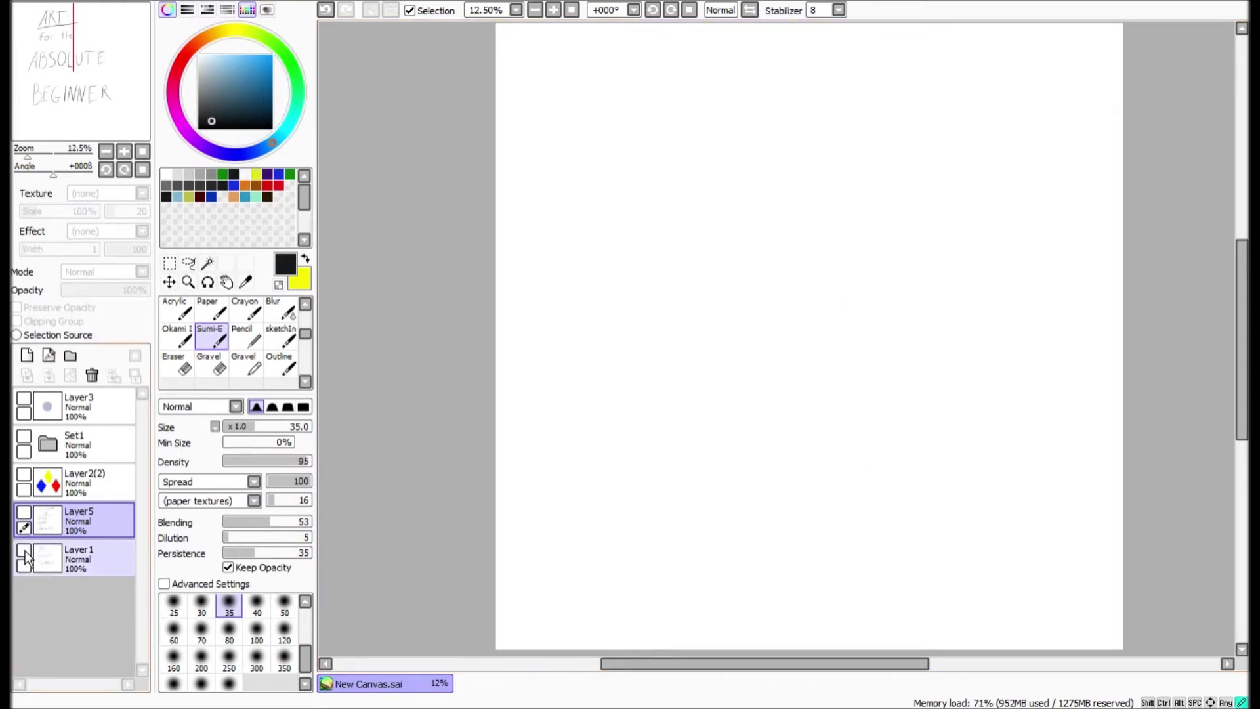
click(24, 512)
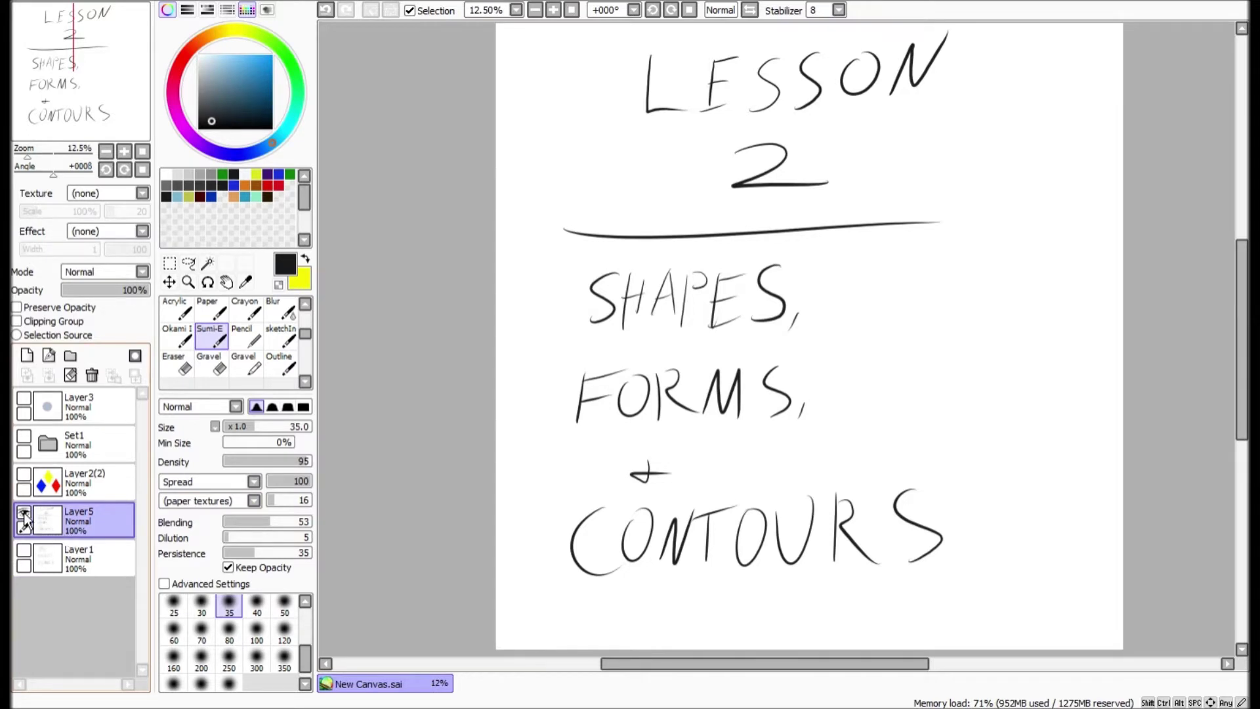
click(23, 512)
click(24, 473)
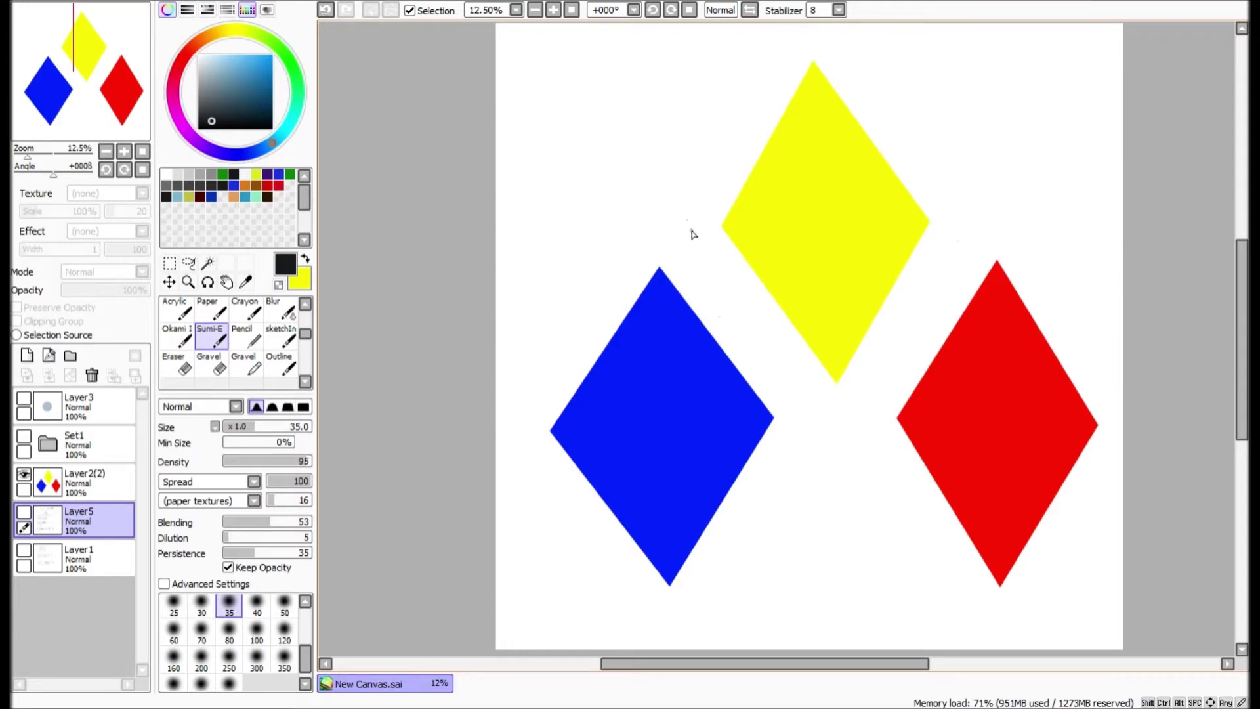
scroll(845, 277, down, 2)
scroll(873, 318, up, 1)
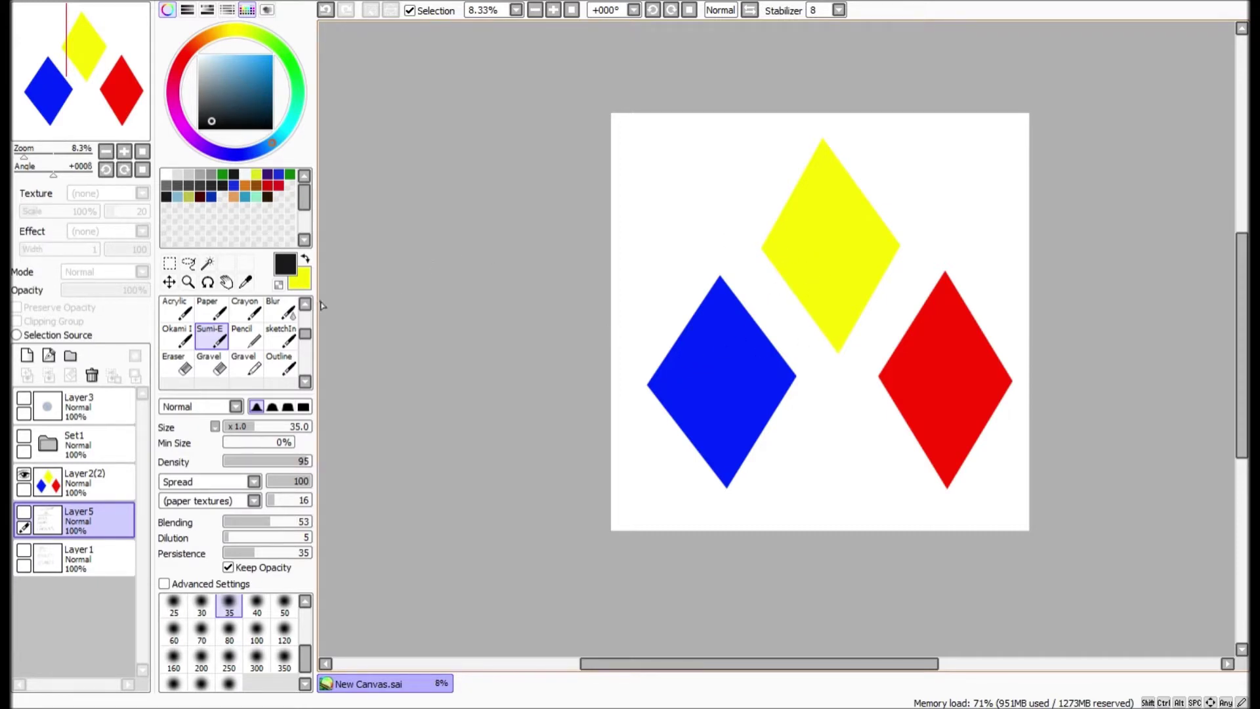
Lasso the blue diamond on Layer2(2) and rotate it counter-clockwise into the cube's left face.
click(189, 262)
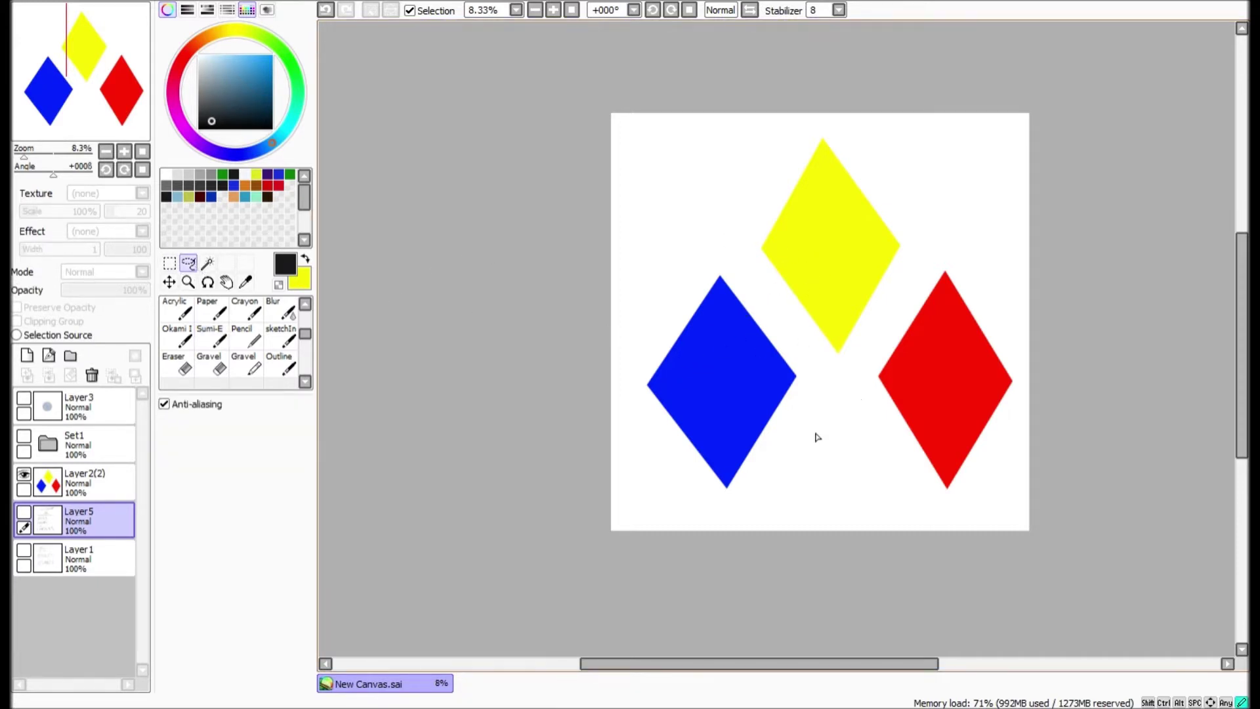
mouse_move(816, 435)
mouse_down()
mouse_move(732, 260)
mouse_move(622, 292)
mouse_move(632, 457)
mouse_move(743, 519)
mouse_move(762, 499)
mouse_up()
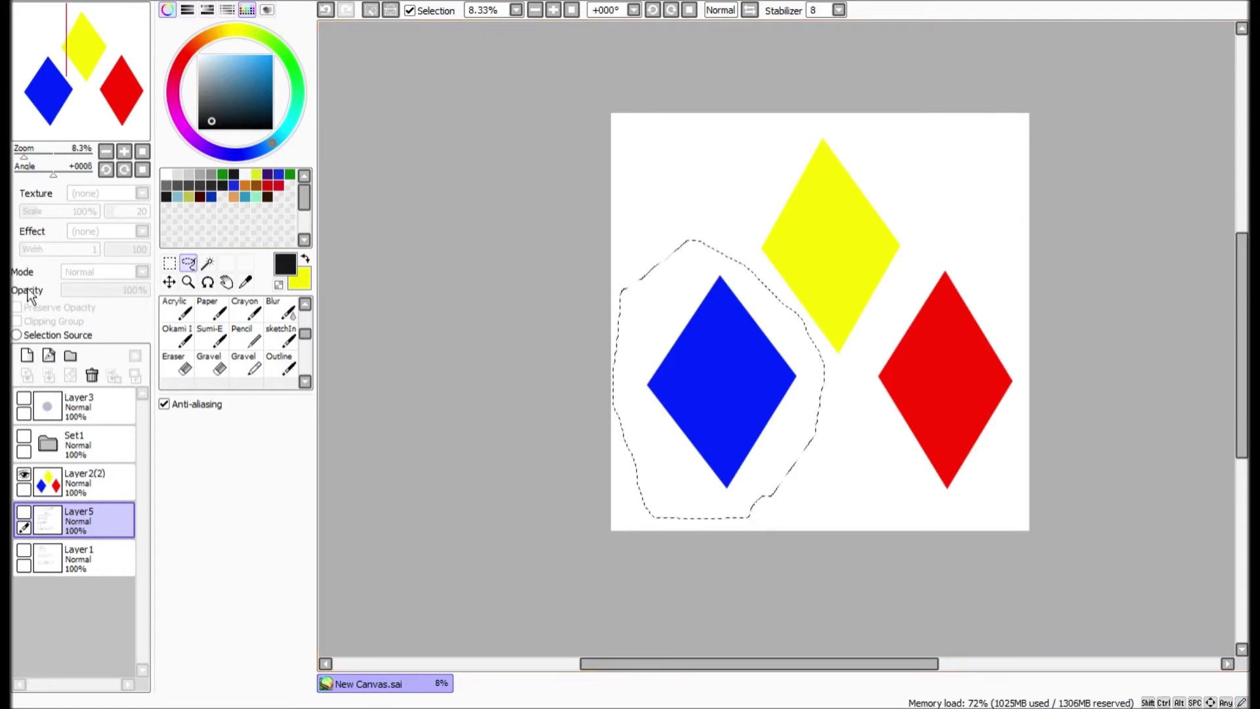
click(170, 263)
click(172, 504)
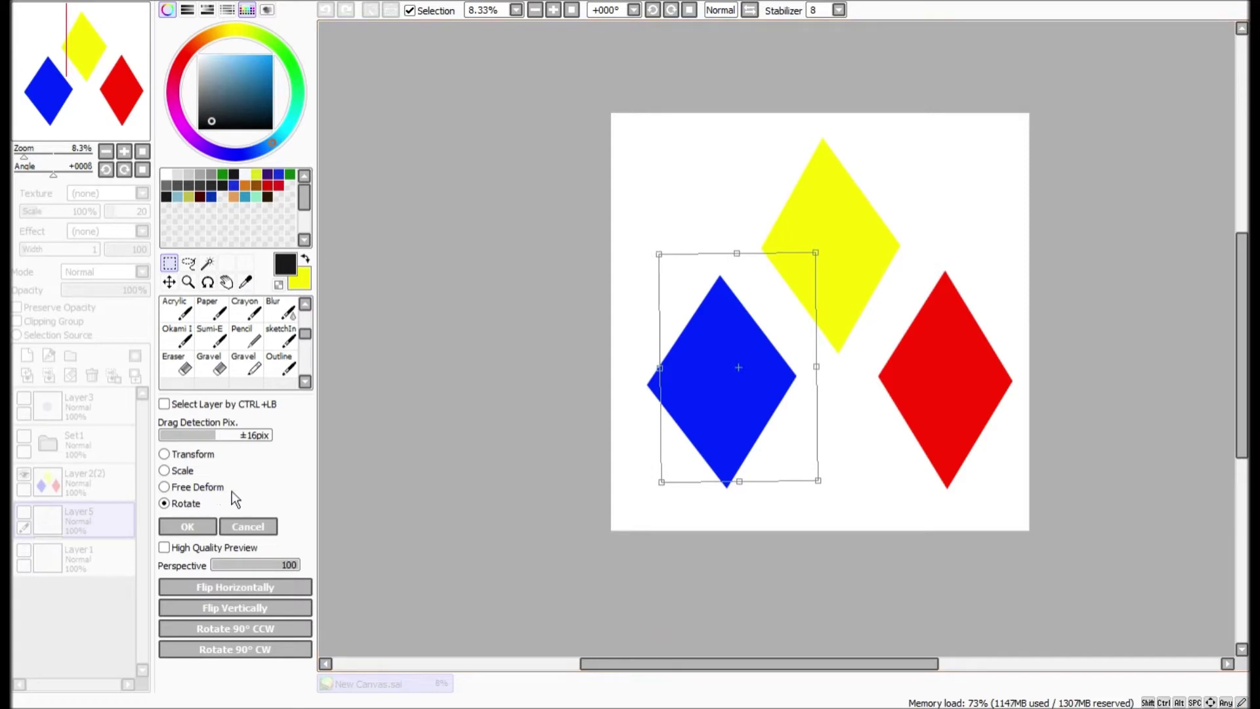
click(237, 528)
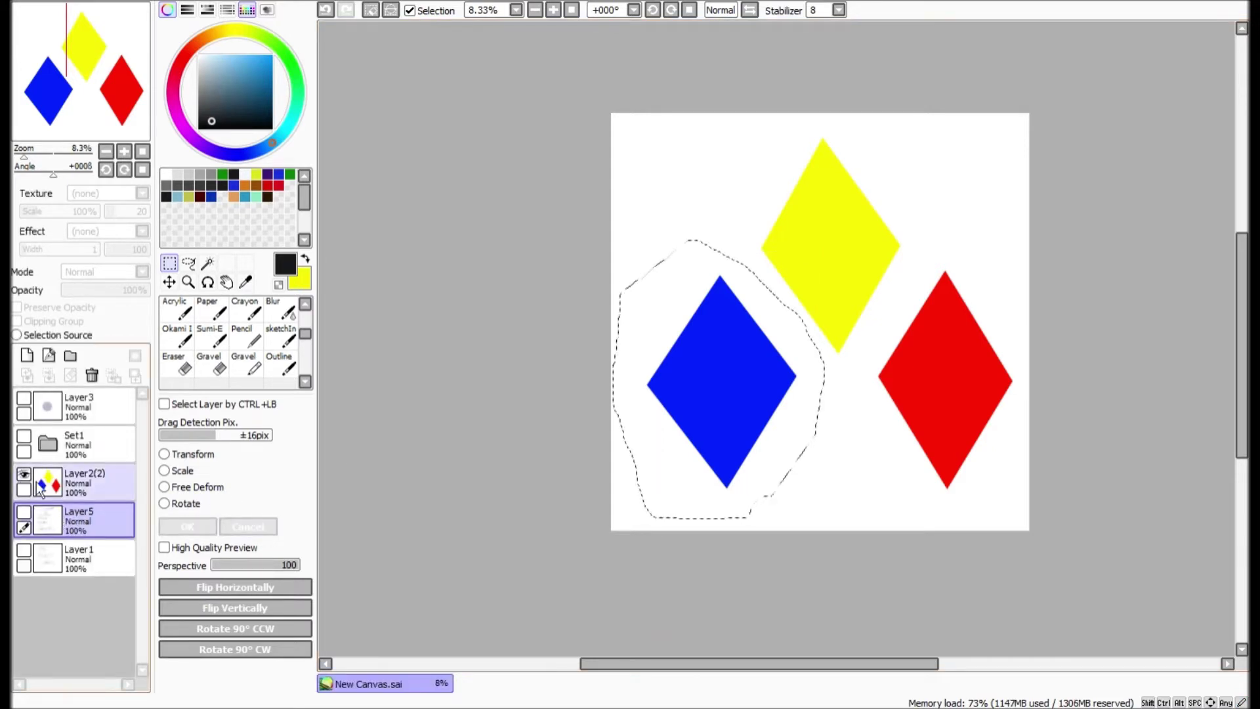
click(129, 475)
click(172, 504)
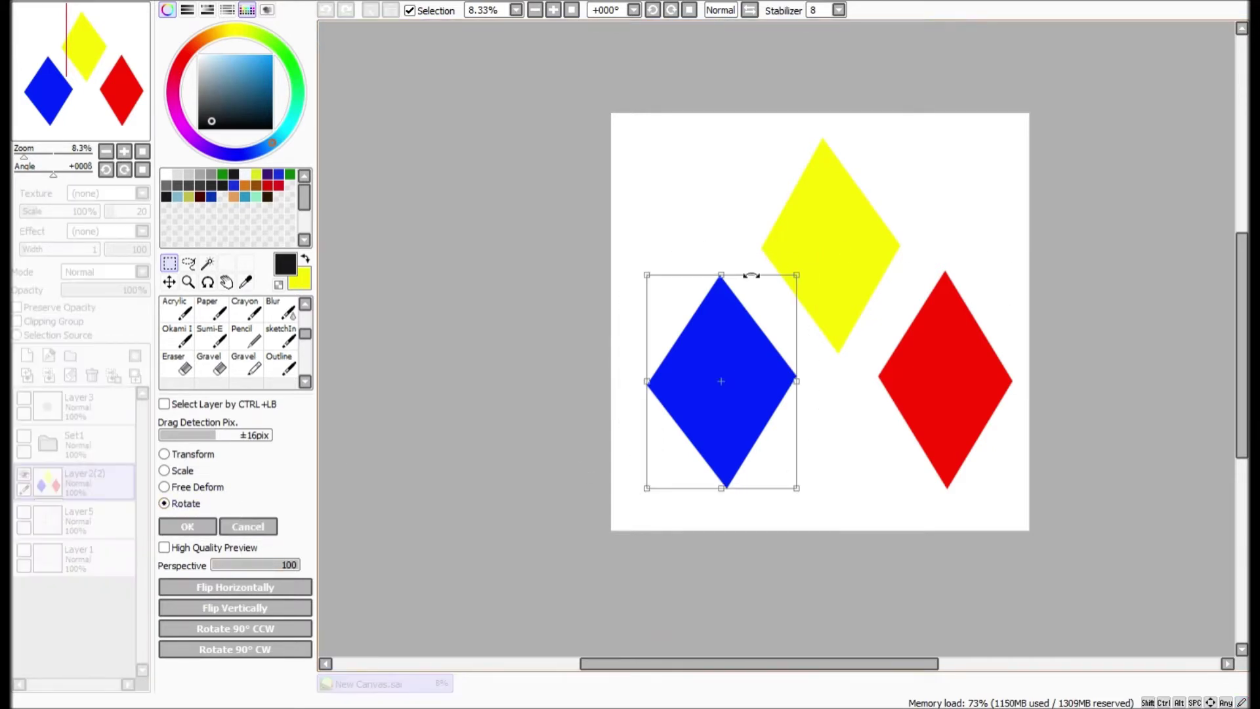
drag(646, 270, 584, 339)
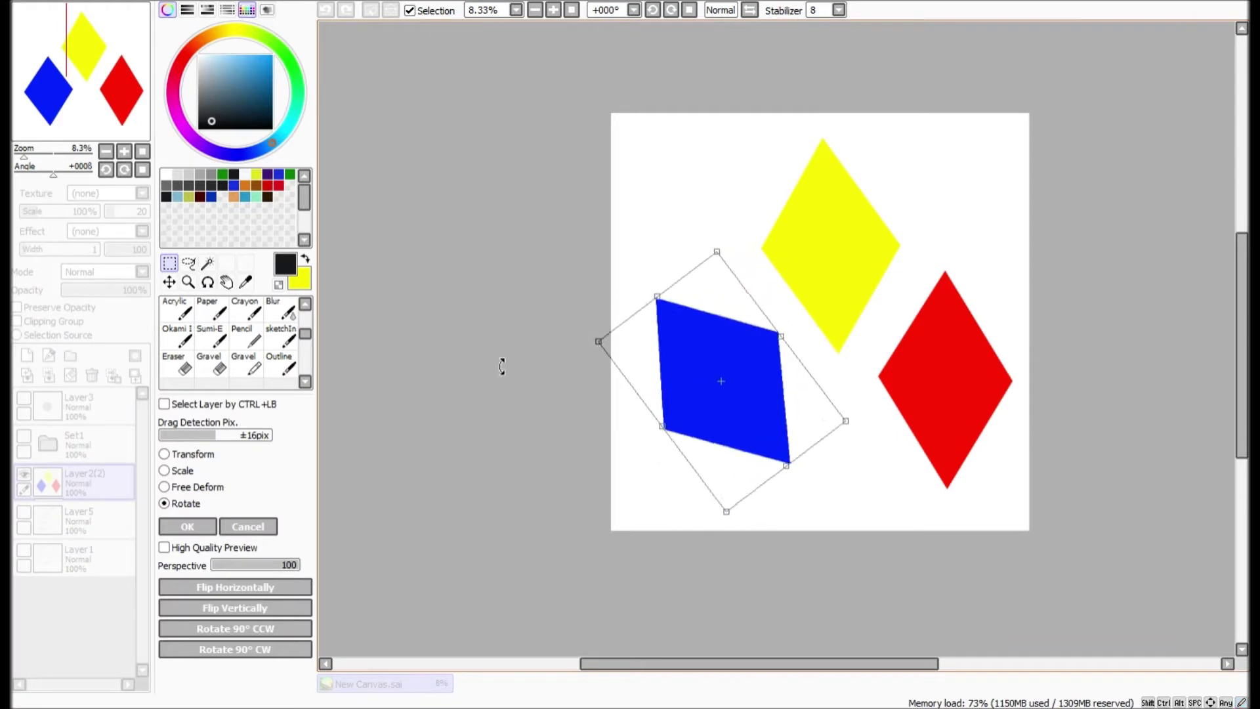
click(206, 526)
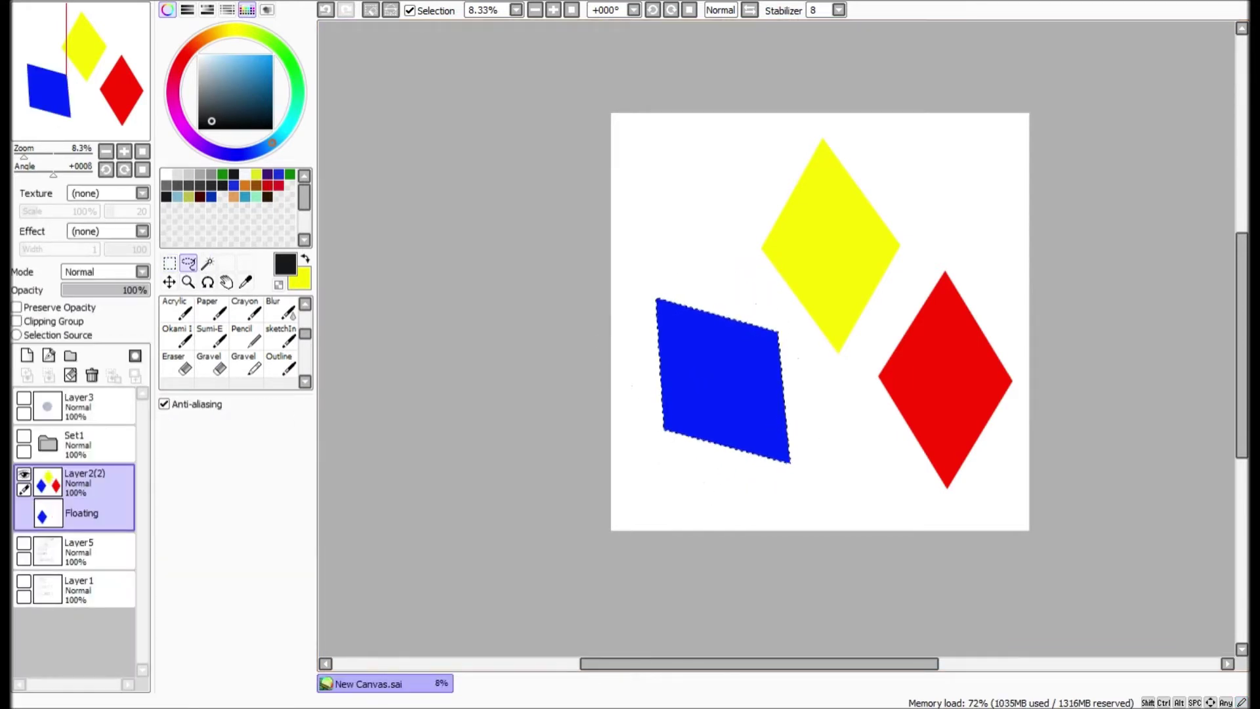
Lasso the red diamond and rotate it clockwise into the cube's right face.
mouse_move(980, 232)
mouse_down()
mouse_move(903, 306)
mouse_move(851, 402)
mouse_move(927, 562)
mouse_move(1097, 399)
mouse_move(1036, 230)
mouse_up()
click(170, 262)
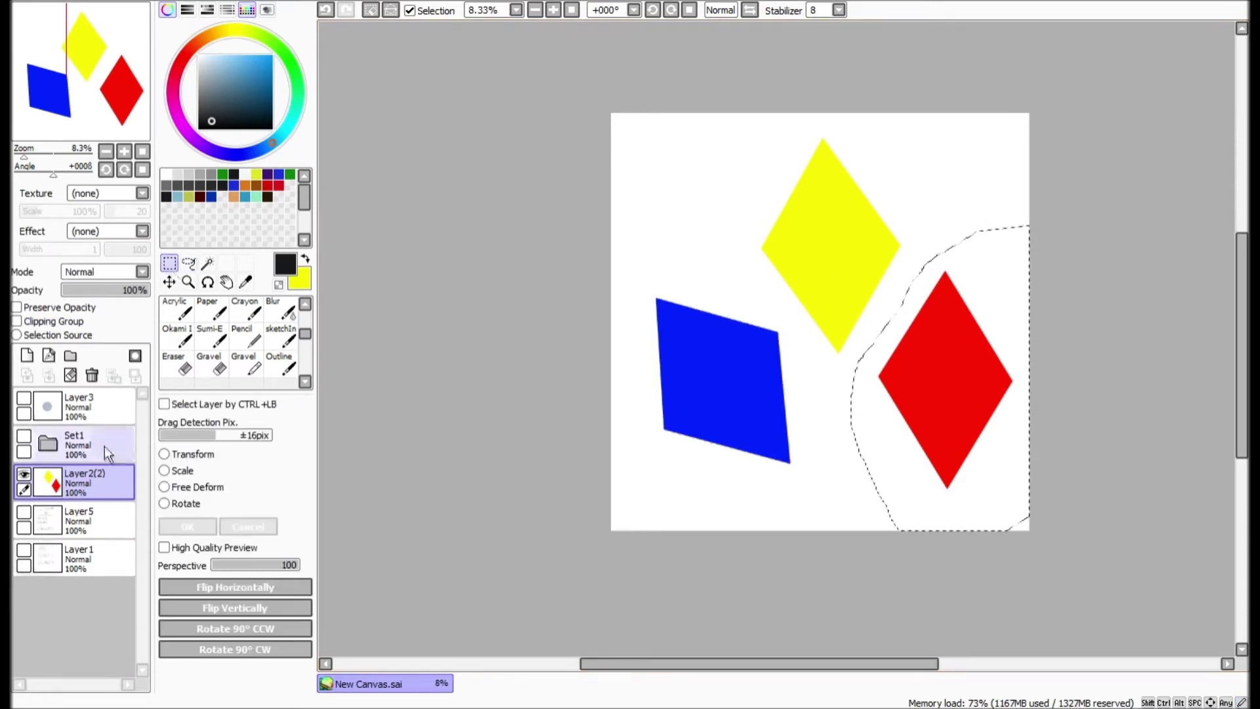
click(188, 503)
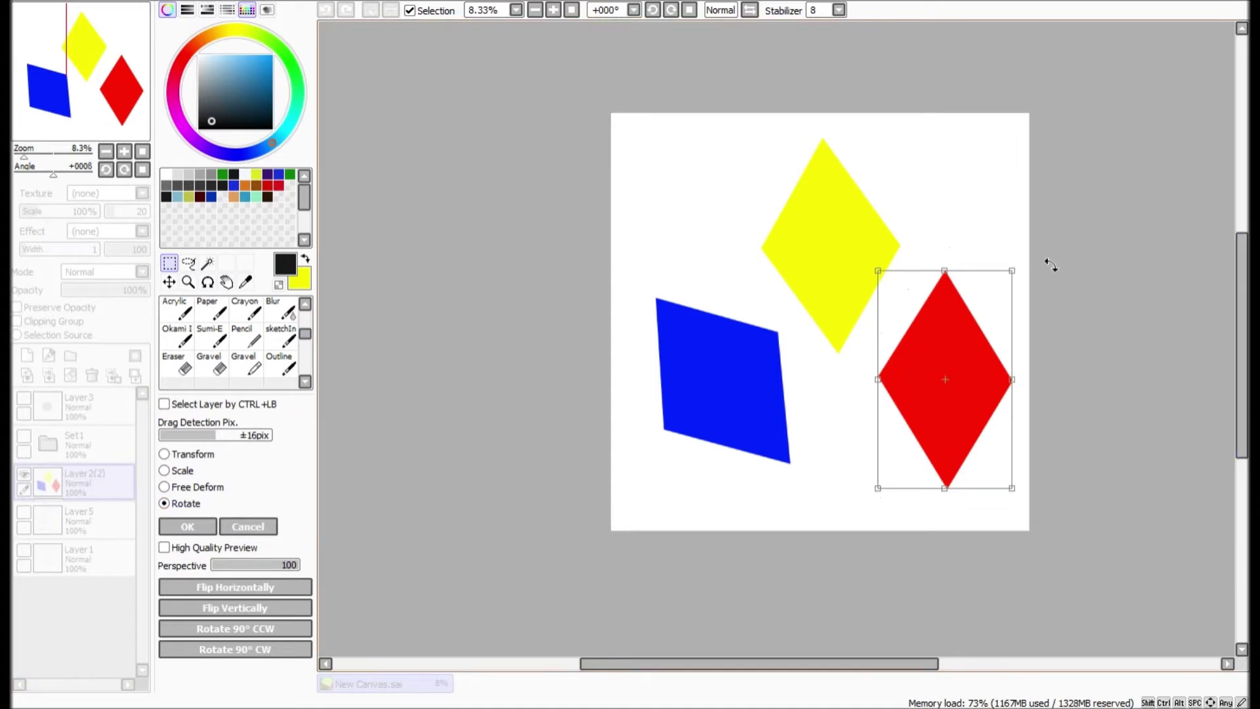
drag(1051, 265, 1084, 306)
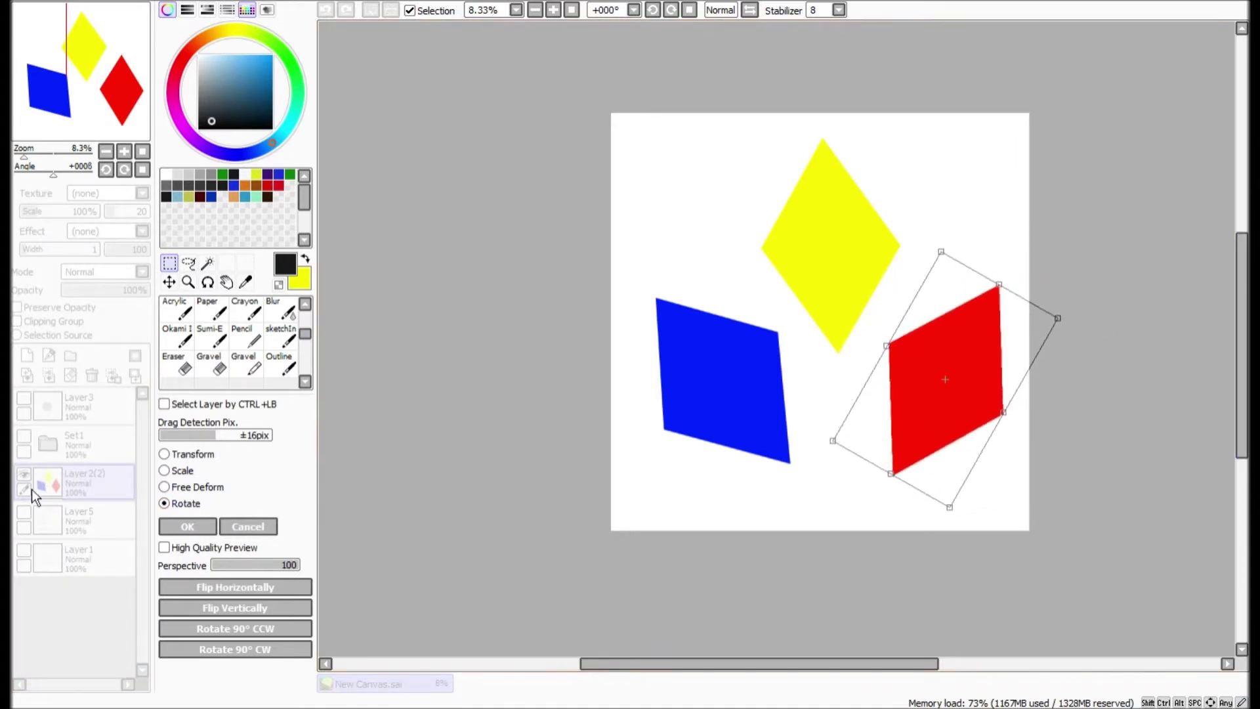
click(187, 526)
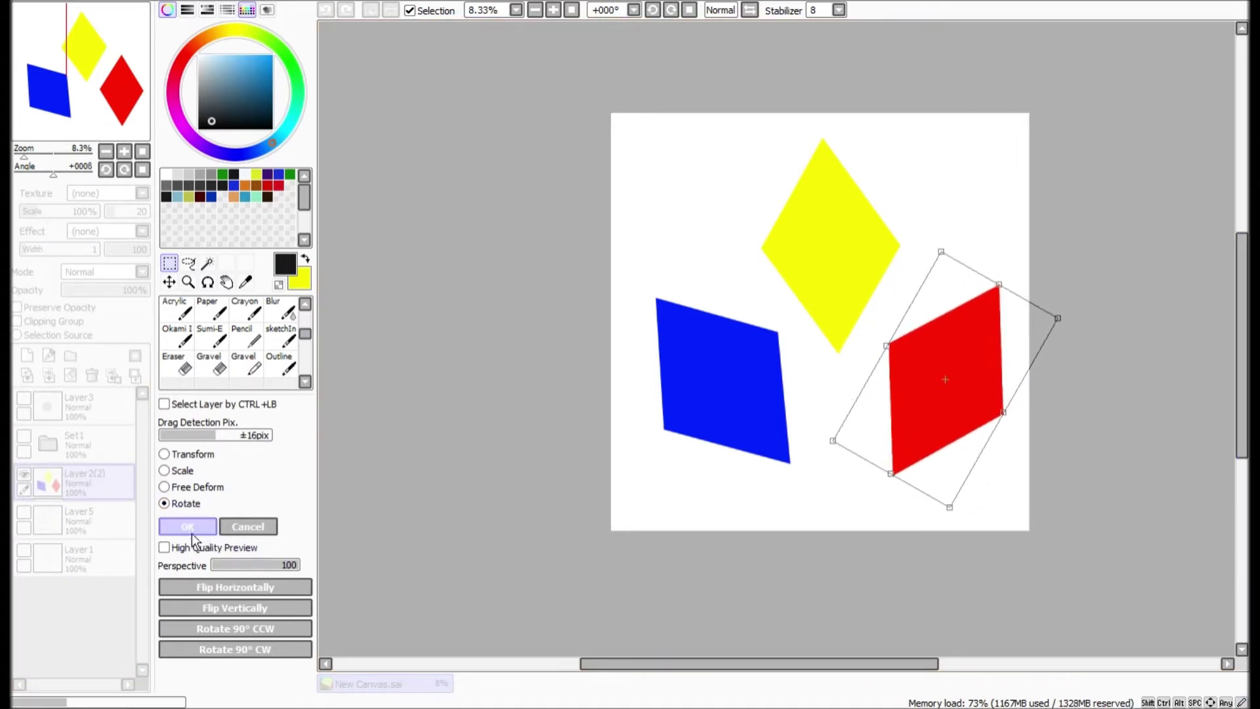
Lasso the yellow diamond and turn it about 90° into the cube's top face.
click(188, 264)
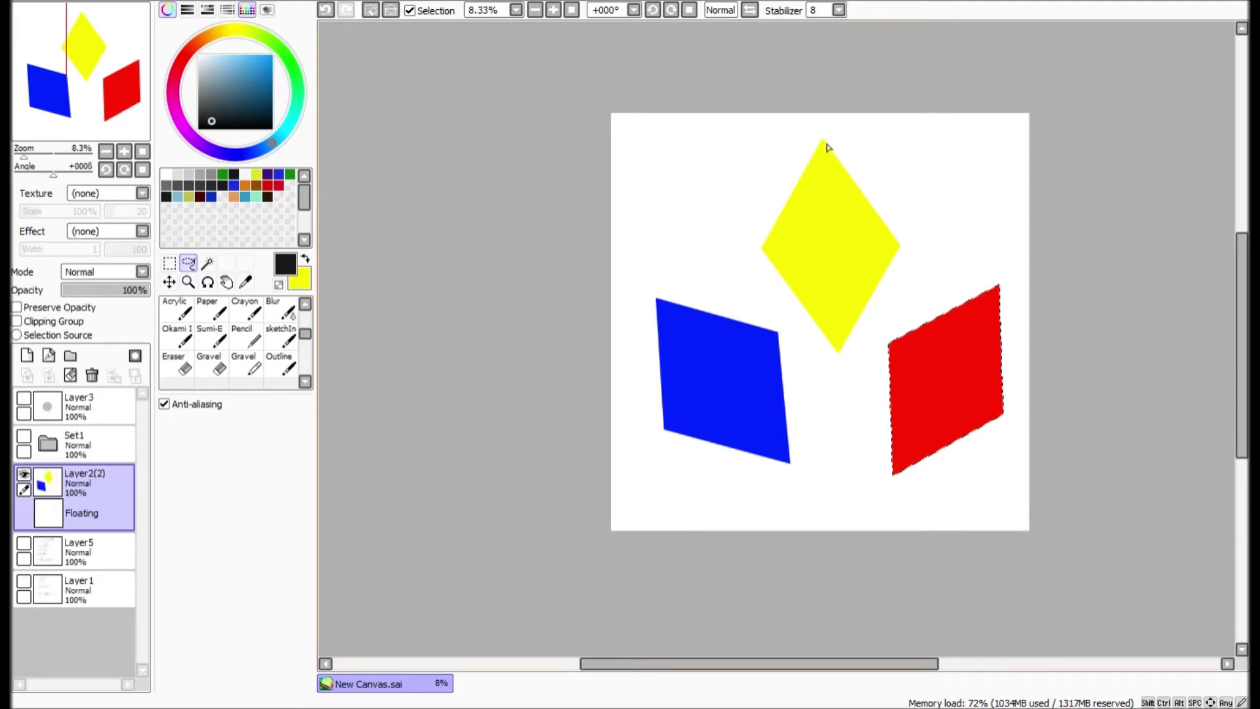
mouse_move(792, 133)
mouse_down()
mouse_move(755, 195)
mouse_move(754, 275)
mouse_move(840, 369)
mouse_move(887, 308)
mouse_move(941, 195)
mouse_move(811, 113)
mouse_up()
click(169, 282)
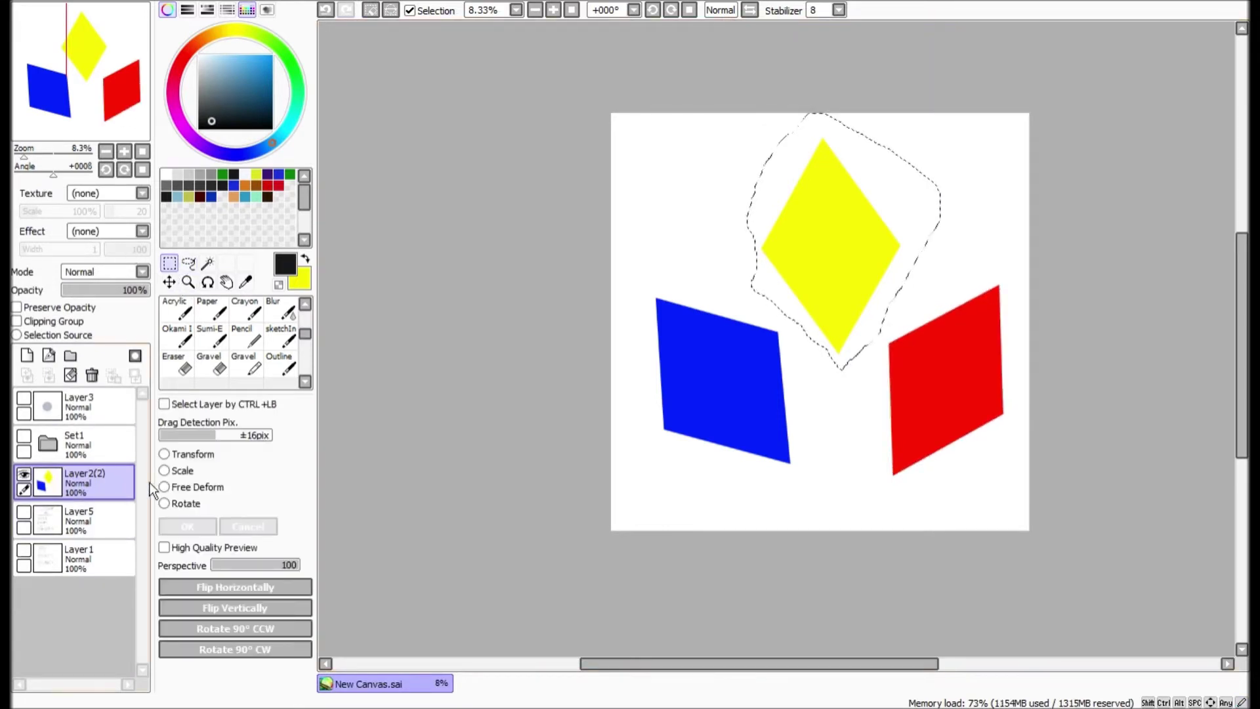
click(164, 503)
drag(757, 130, 612, 369)
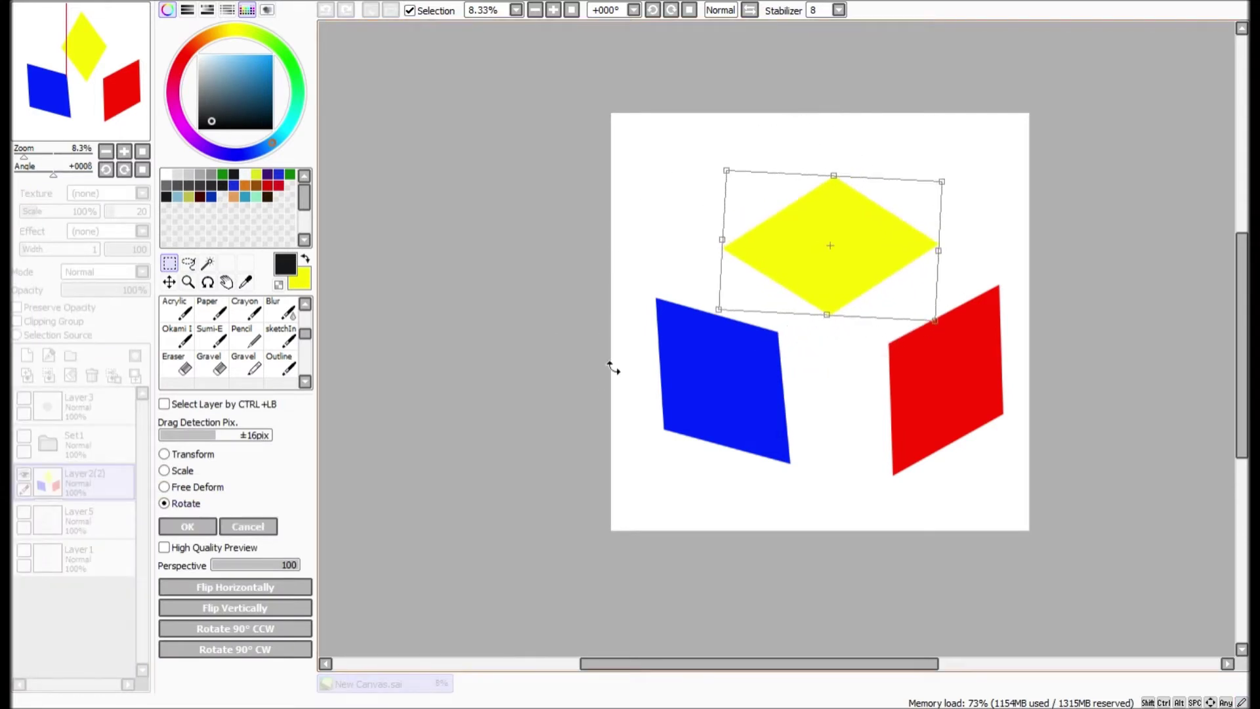
click(180, 526)
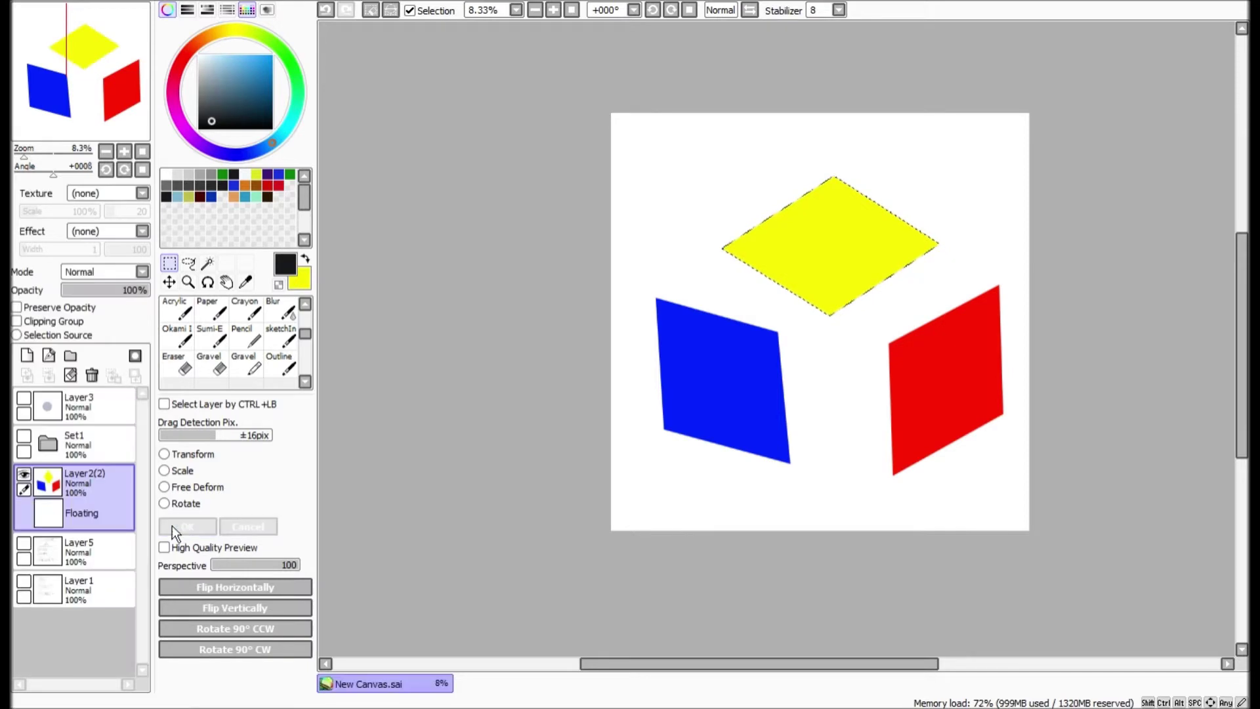
Compare with Set1's finished cube, deselect with Ctrl+D, then show Layer2(2)'s loose faces again.
click(23, 474)
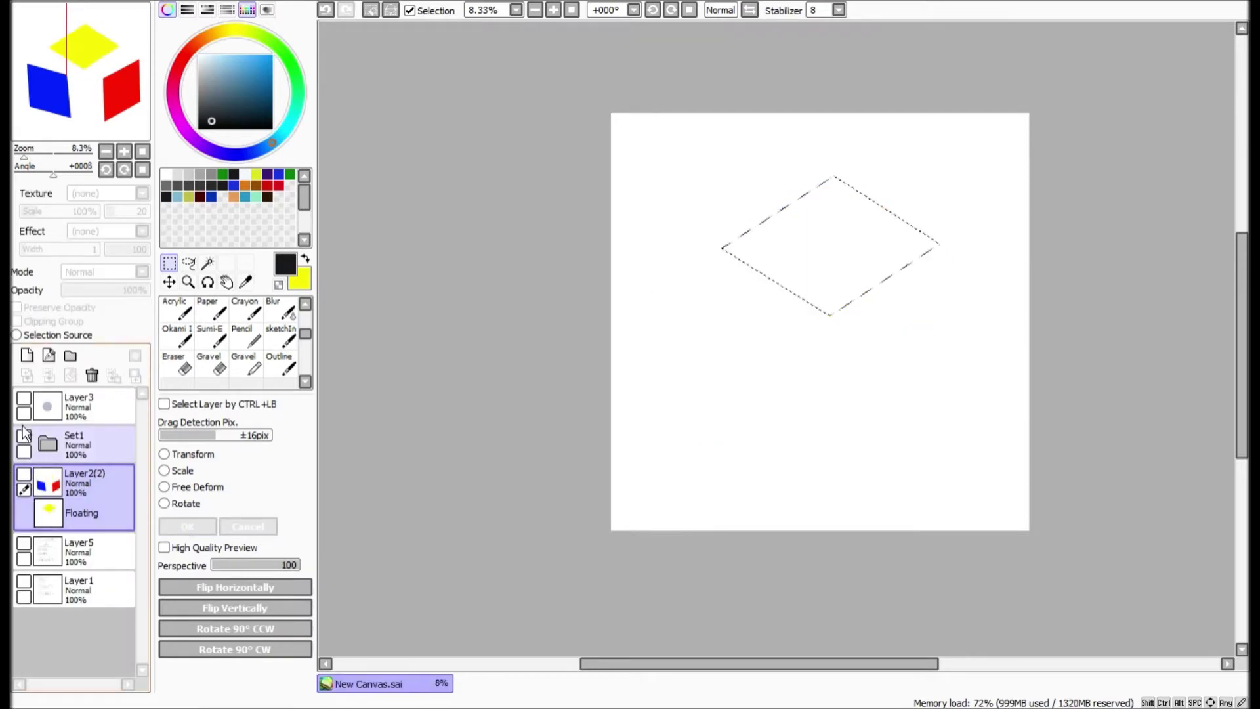
click(24, 436)
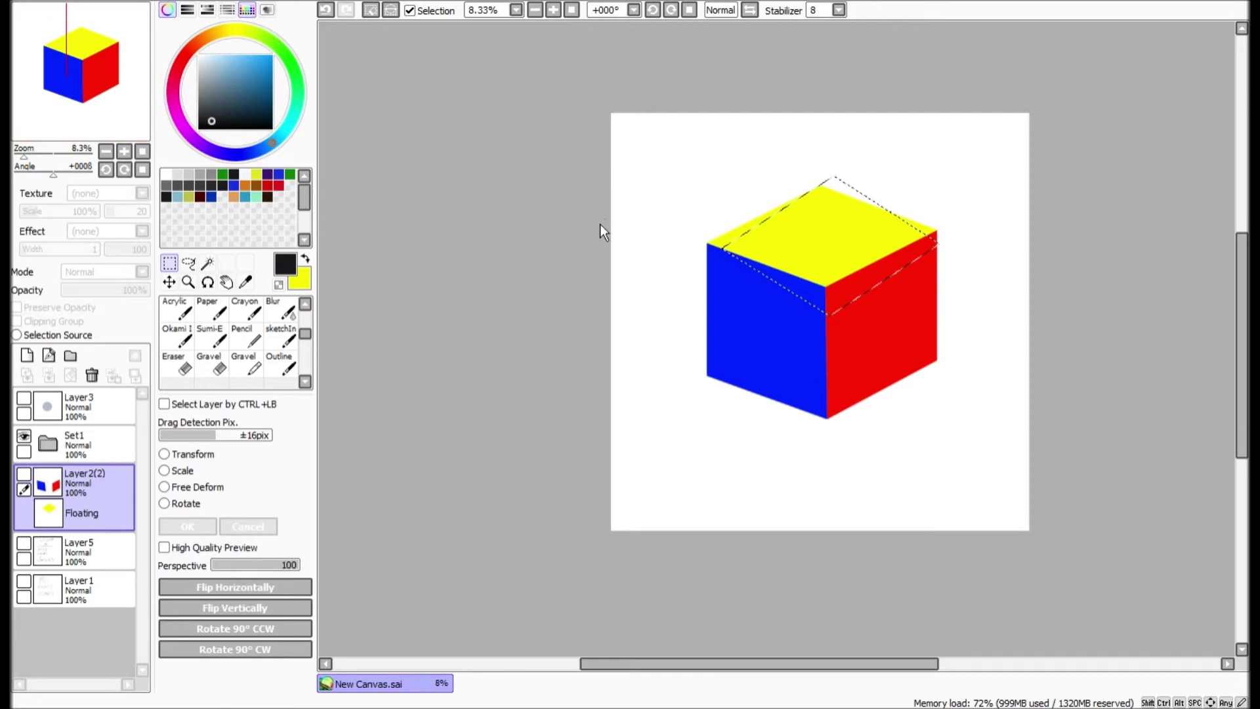
key(ctrl+d)
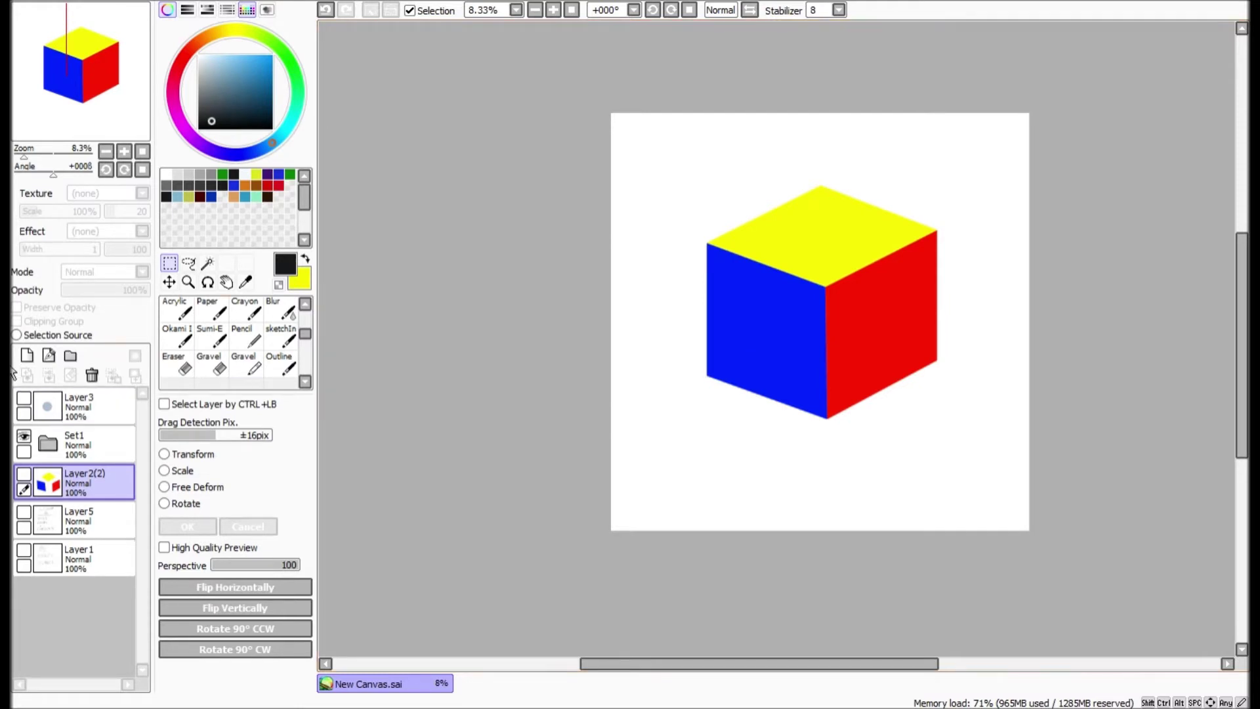
click(24, 437)
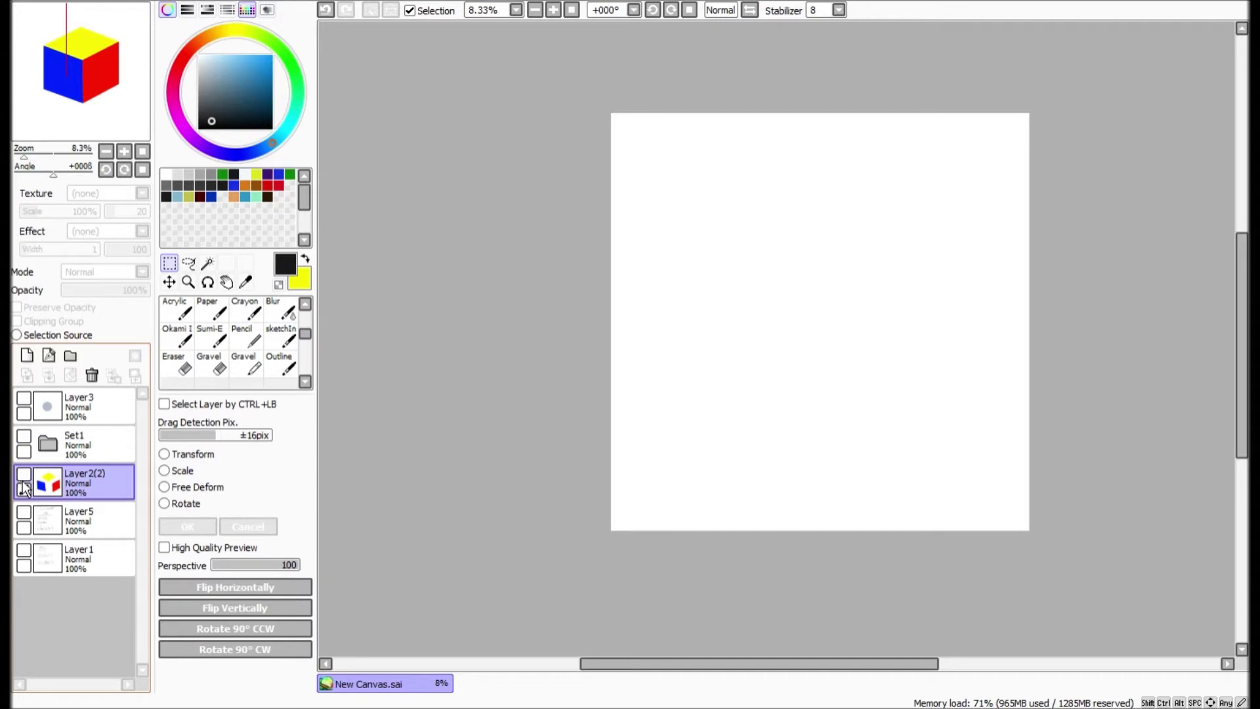
click(24, 474)
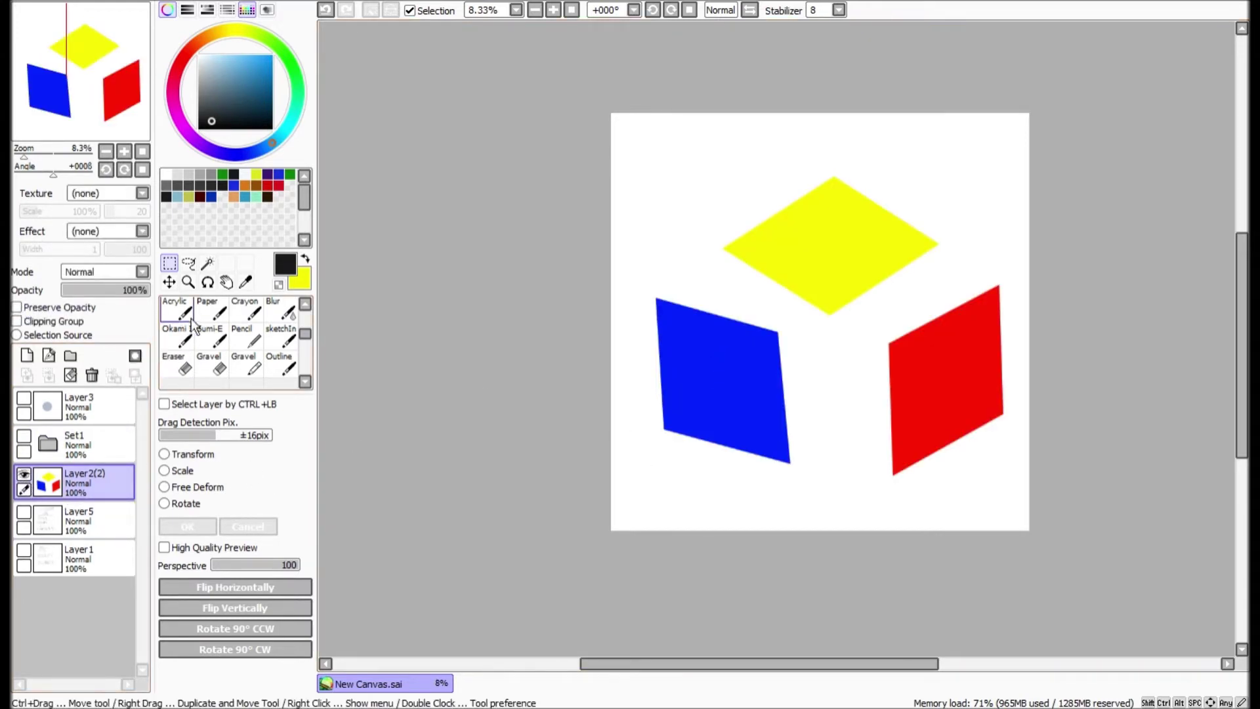
Lasso the blue face and slide it up against the cube.
click(170, 282)
click(169, 263)
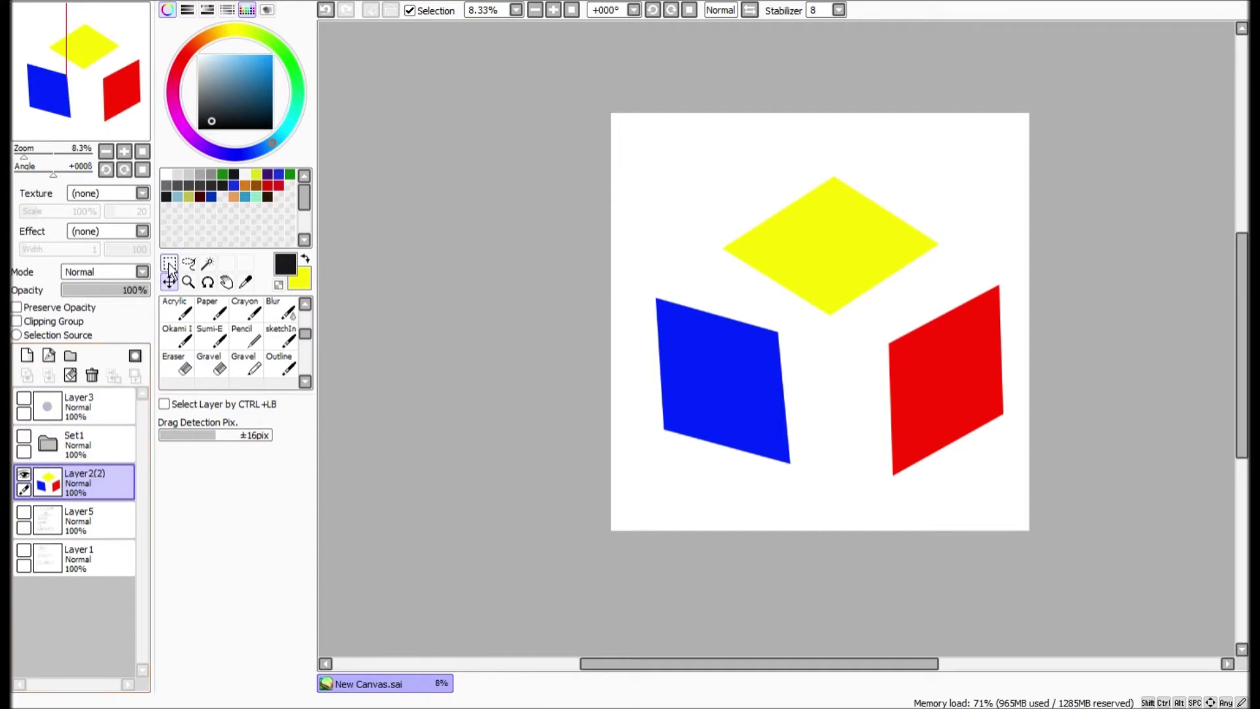
click(207, 263)
click(189, 263)
mouse_move(841, 388)
mouse_down()
mouse_move(768, 315)
mouse_move(600, 318)
mouse_move(751, 495)
mouse_move(813, 487)
mouse_up()
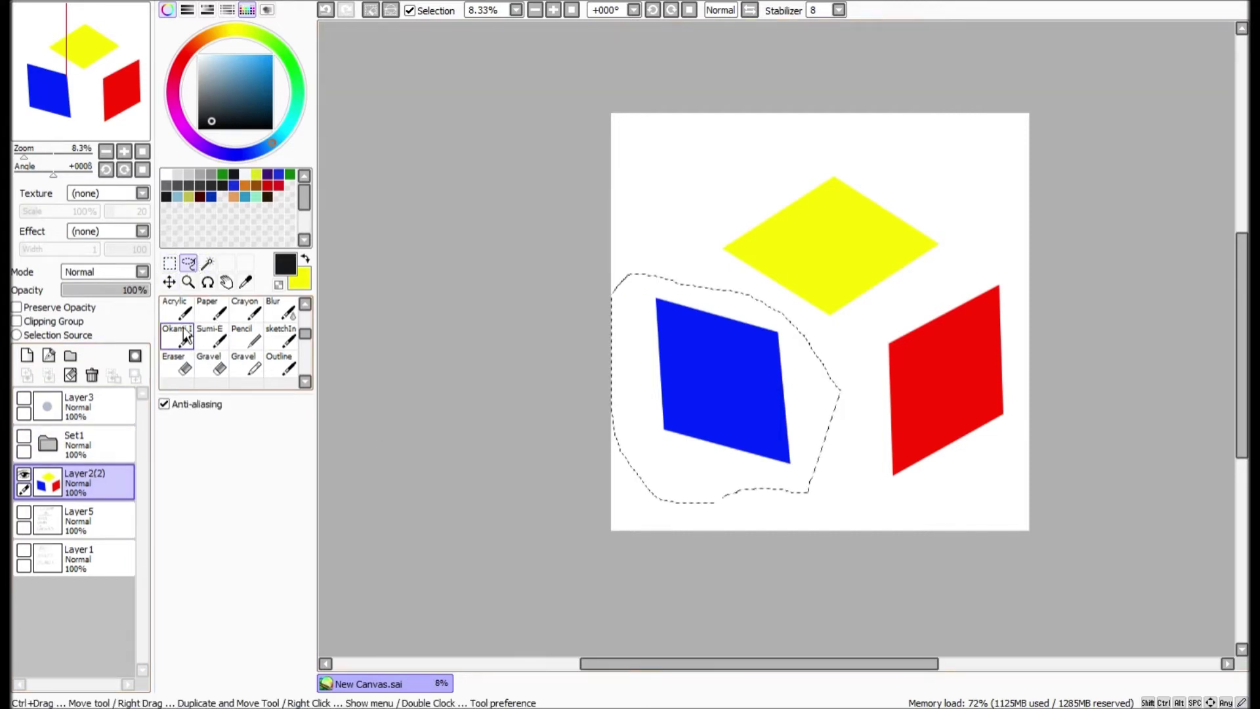
click(169, 282)
mouse_move(714, 360)
mouse_down()
mouse_move(754, 334)
mouse_move(760, 345)
mouse_up()
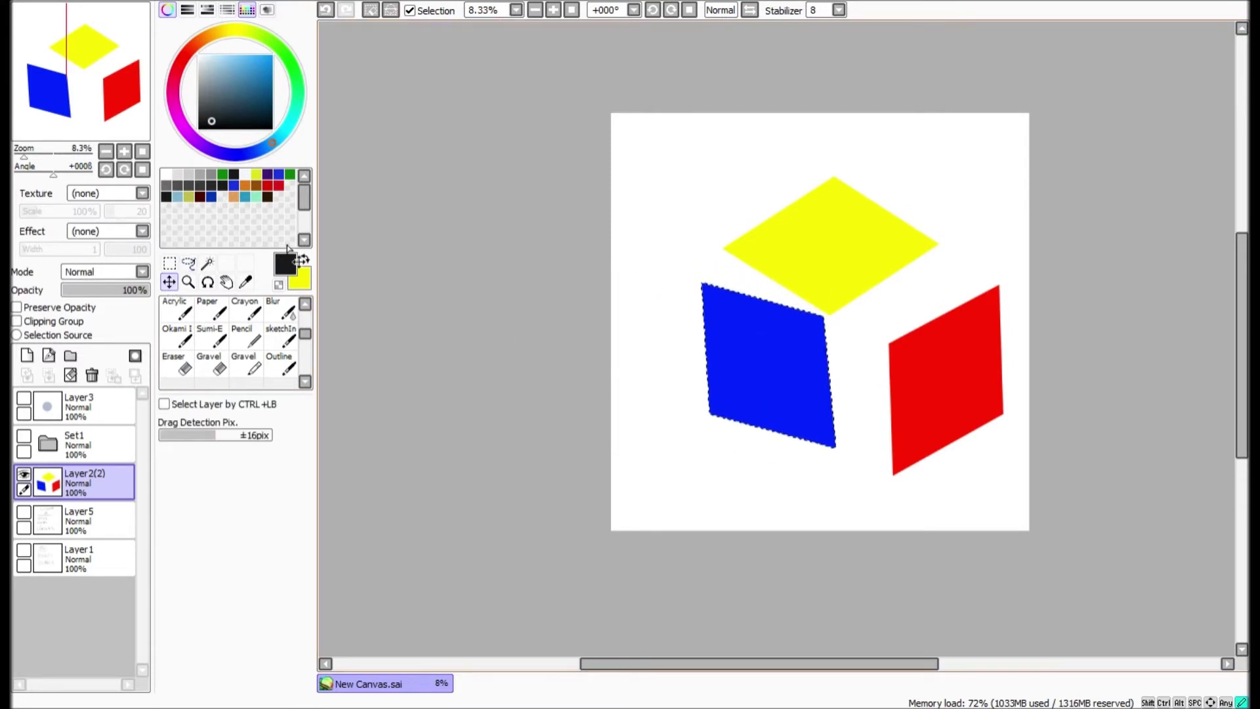
Push the red face against the cube's side, deselect, then hide Layer2(2) and show Set1.
click(188, 263)
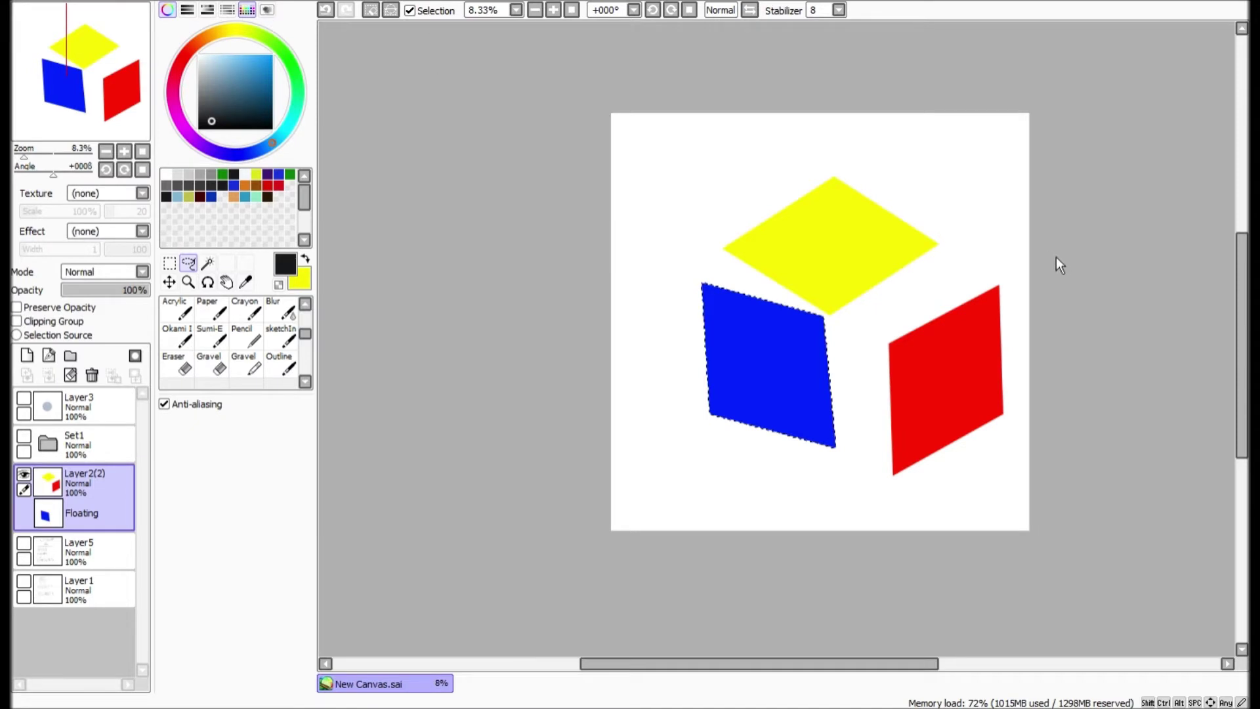
mouse_move(943, 271)
mouse_down()
mouse_move(866, 313)
mouse_move(853, 379)
mouse_move(893, 492)
mouse_move(1021, 507)
mouse_move(1081, 317)
mouse_move(995, 246)
mouse_up()
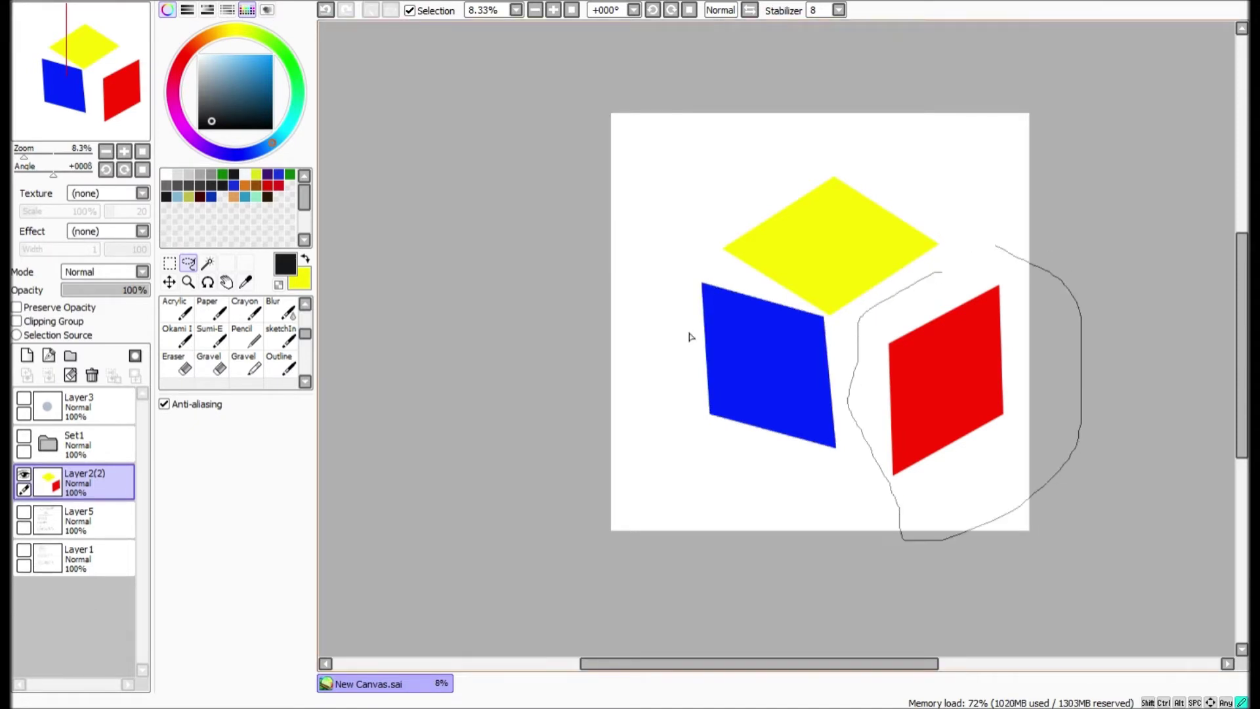
click(168, 281)
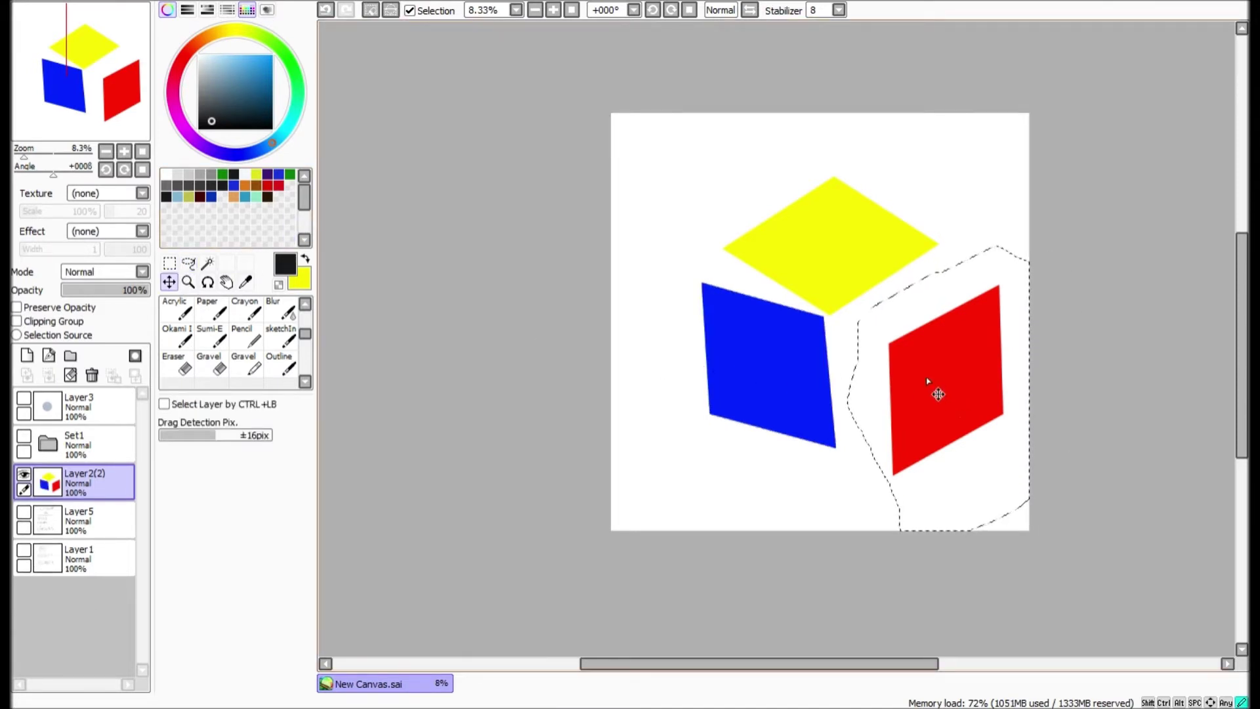
drag(936, 388, 908, 374)
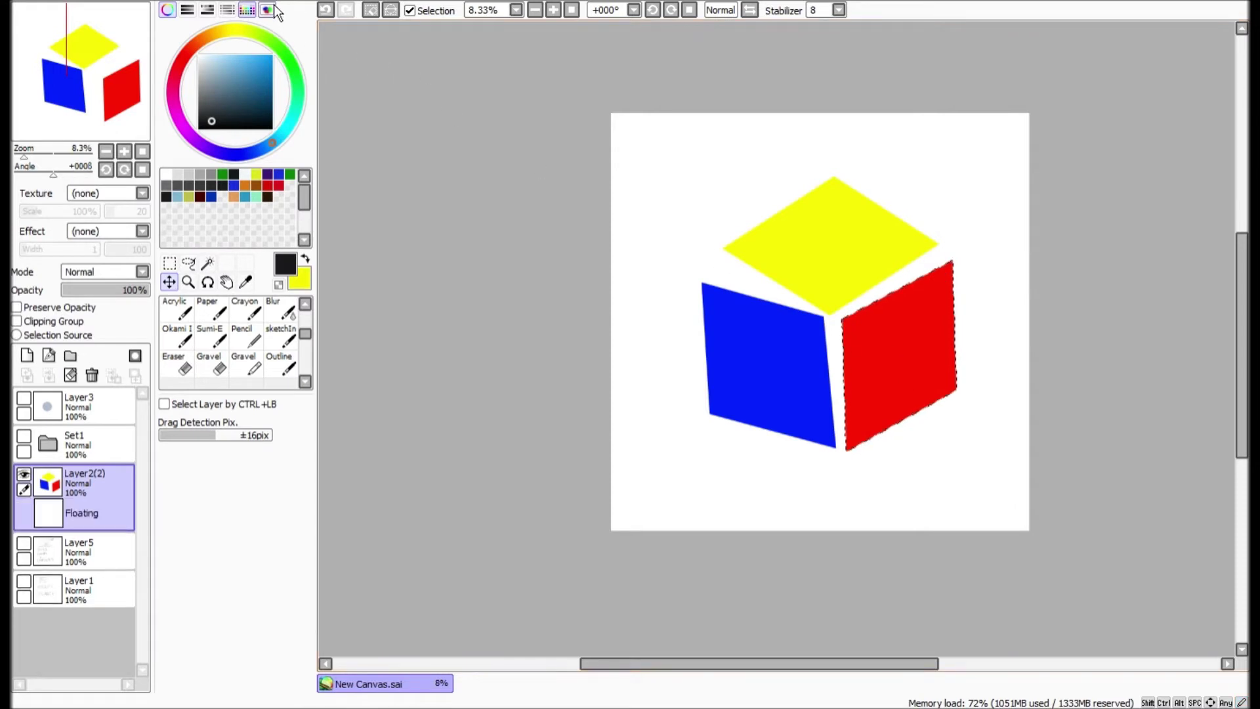
key(ctrl+d)
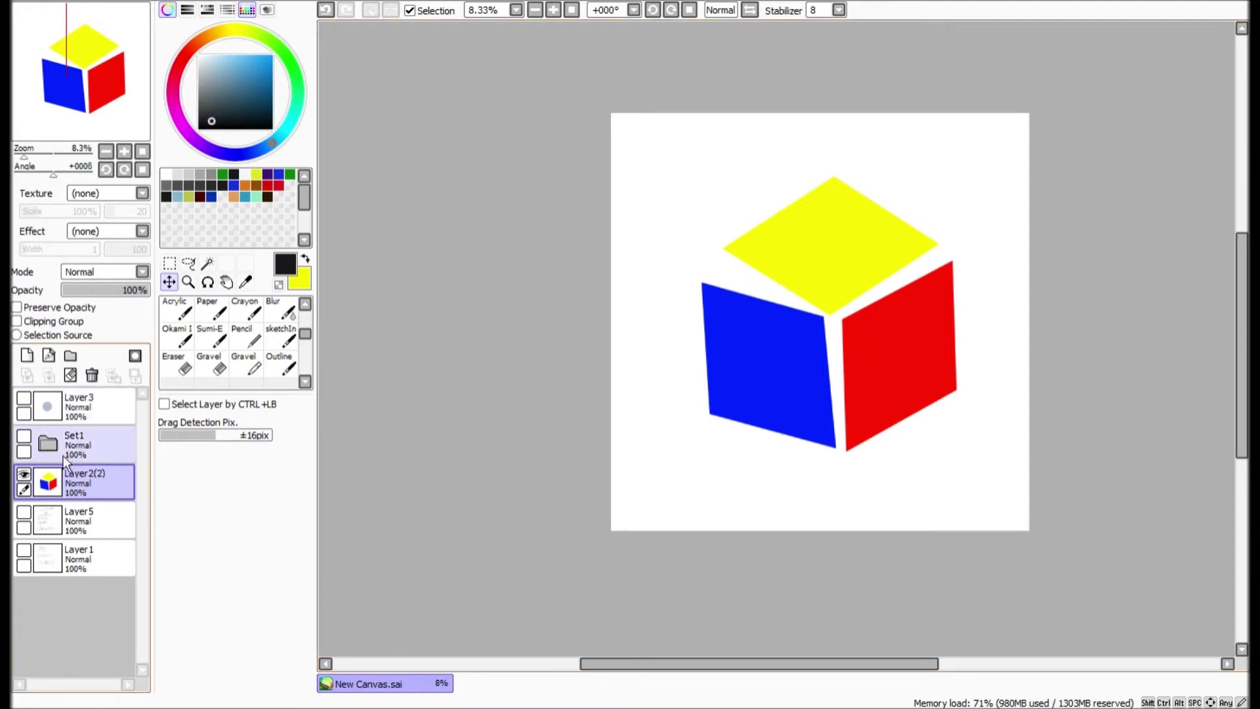
click(23, 474)
click(24, 437)
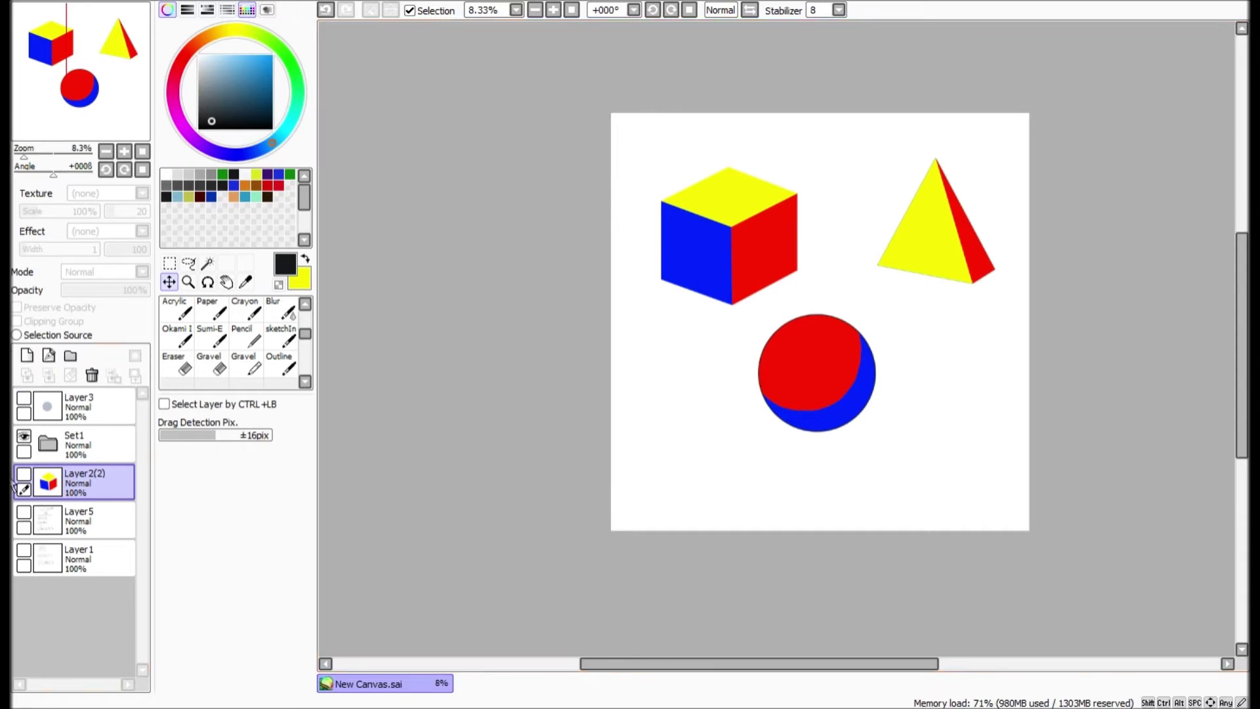
Hide the Set1 folder holding the cube, pyramid and sphere drawings.
click(24, 438)
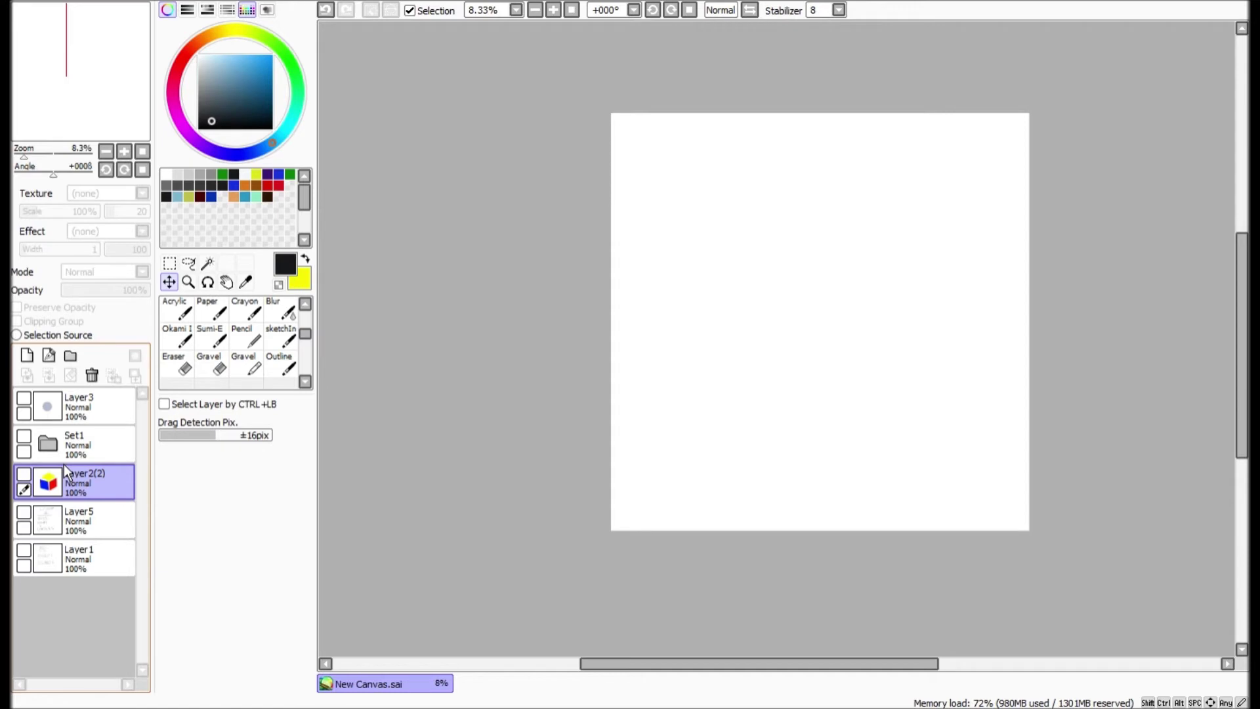
Show Layer3's grey-blue circle, choose the Outline brush and make Layer3 the active layer.
click(24, 398)
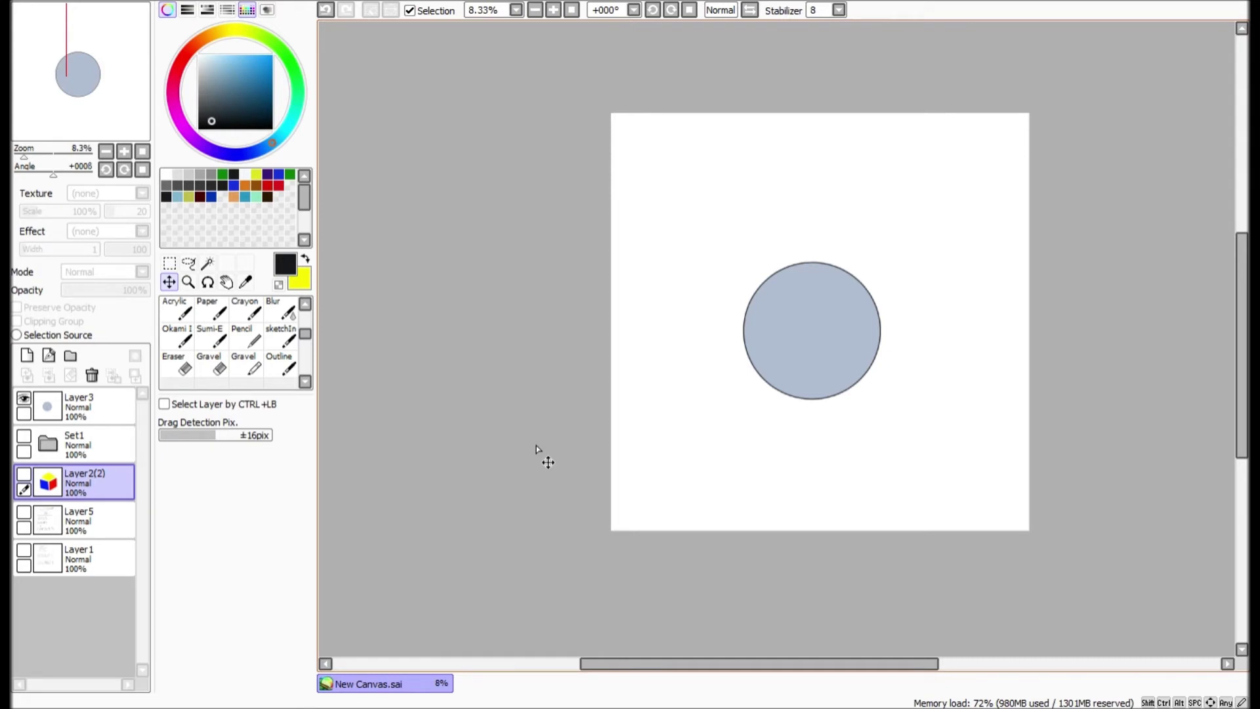
click(305, 304)
click(305, 304)
click(305, 304)
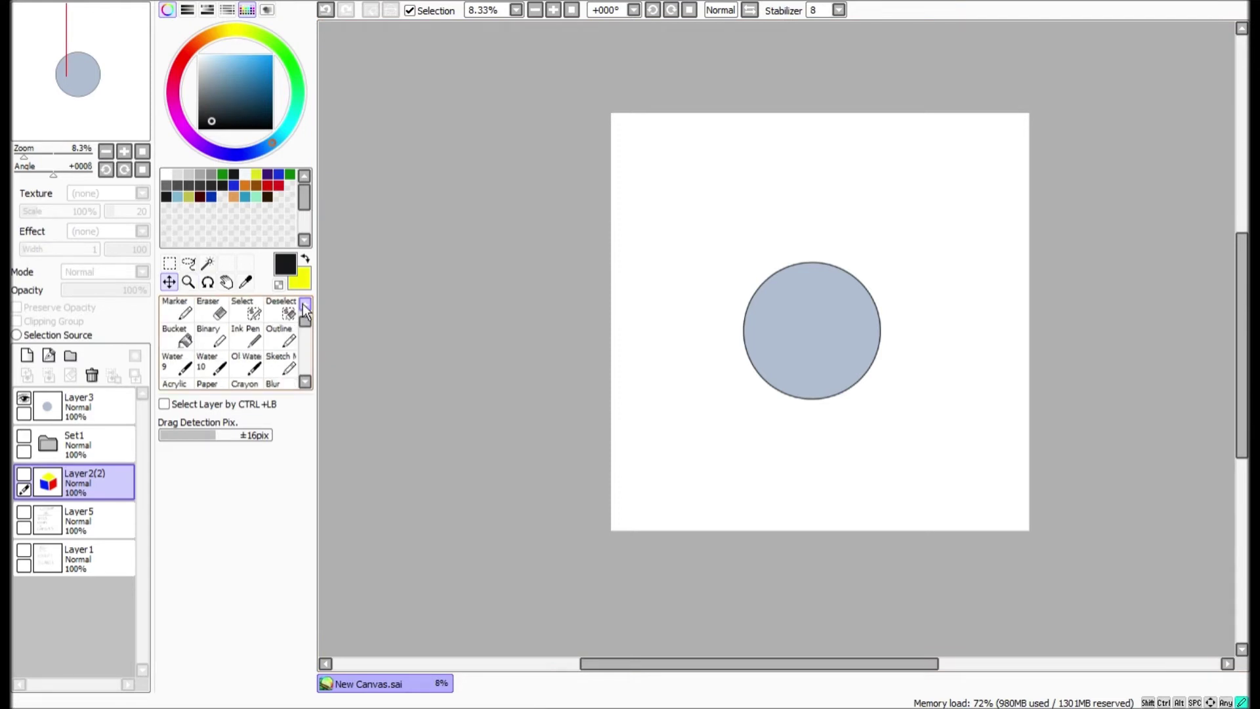
click(281, 336)
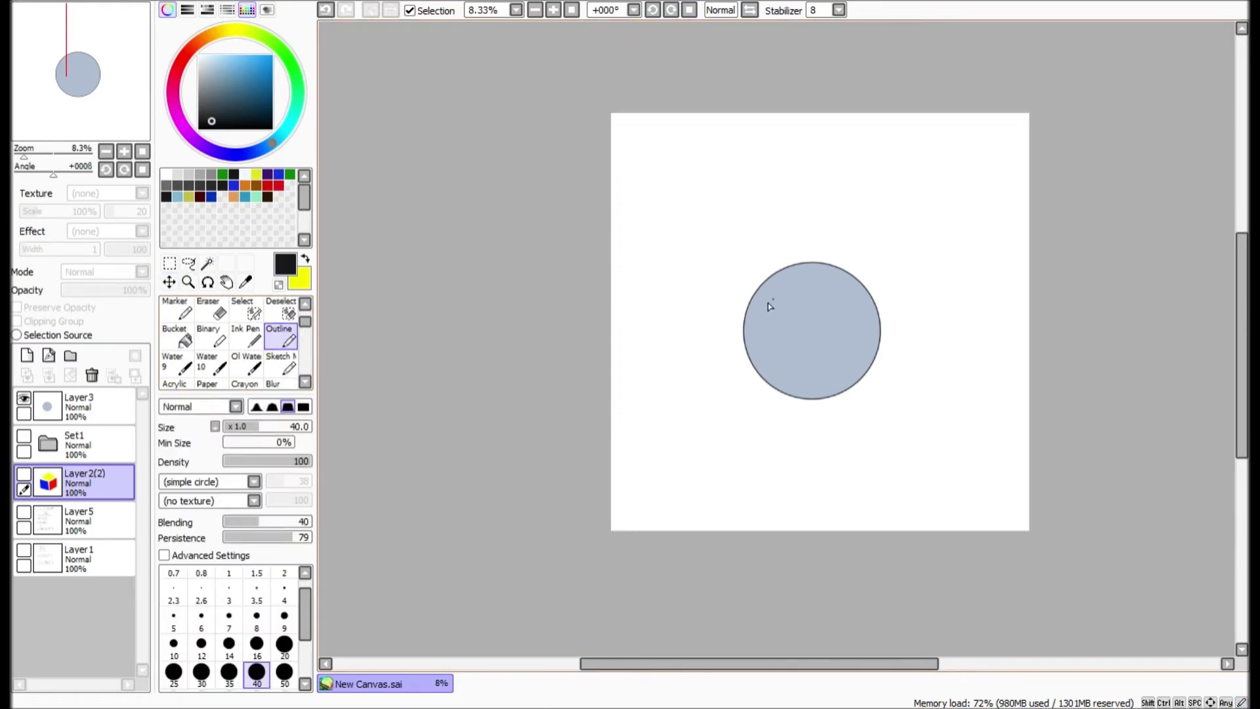
click(766, 238)
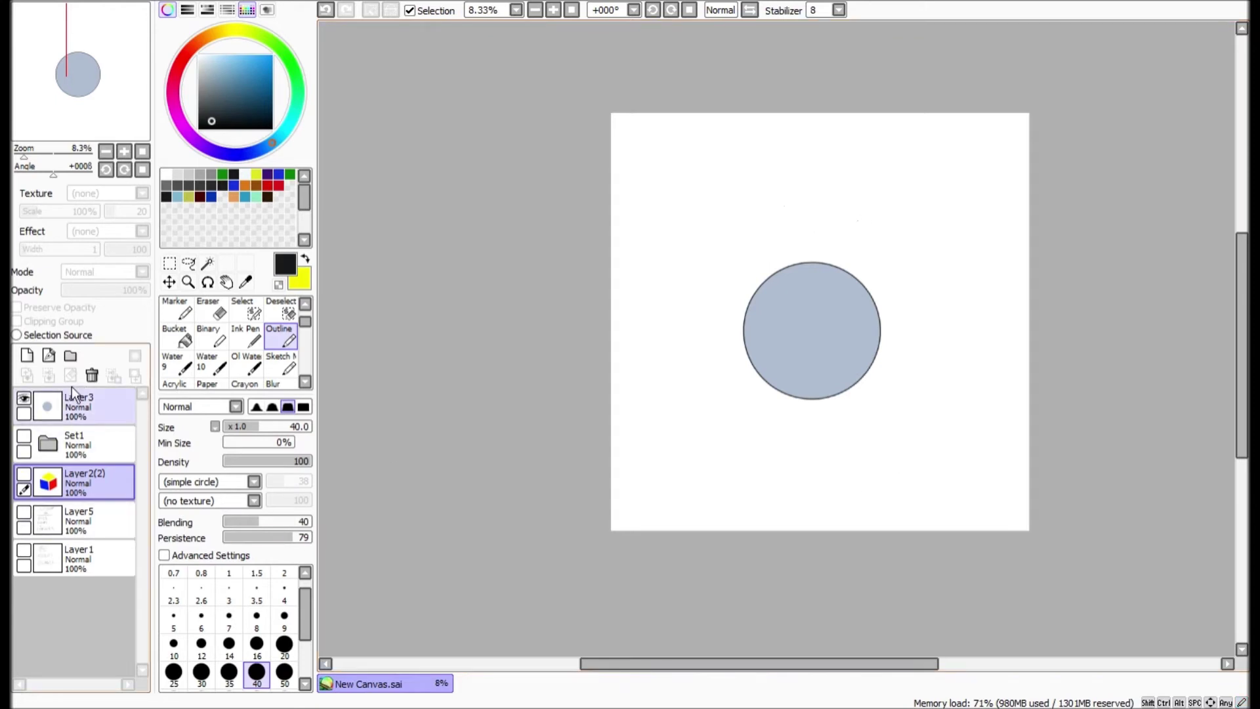
click(78, 404)
Draw one curved horizontal and one vertical contour line across the grey-blue circle.
mouse_move(797, 212)
mouse_down()
mouse_move(726, 243)
mouse_move(746, 464)
mouse_move(937, 313)
mouse_move(699, 221)
mouse_up()
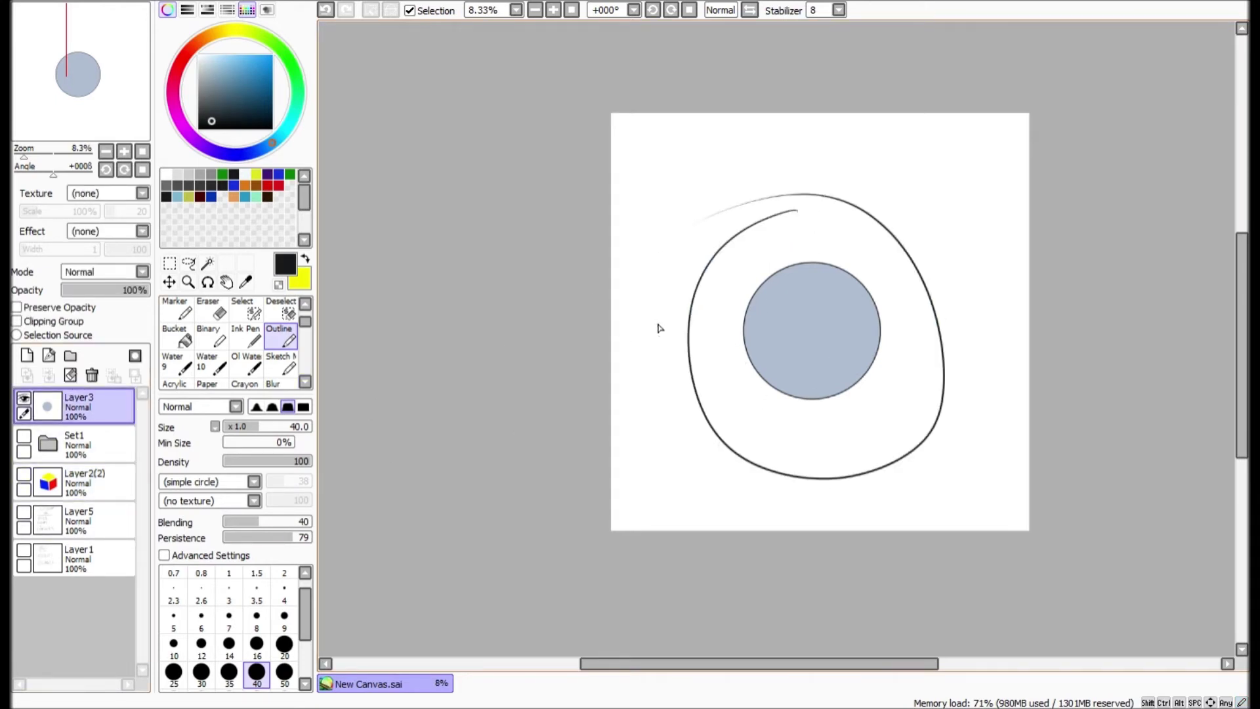
key(ctrl+z)
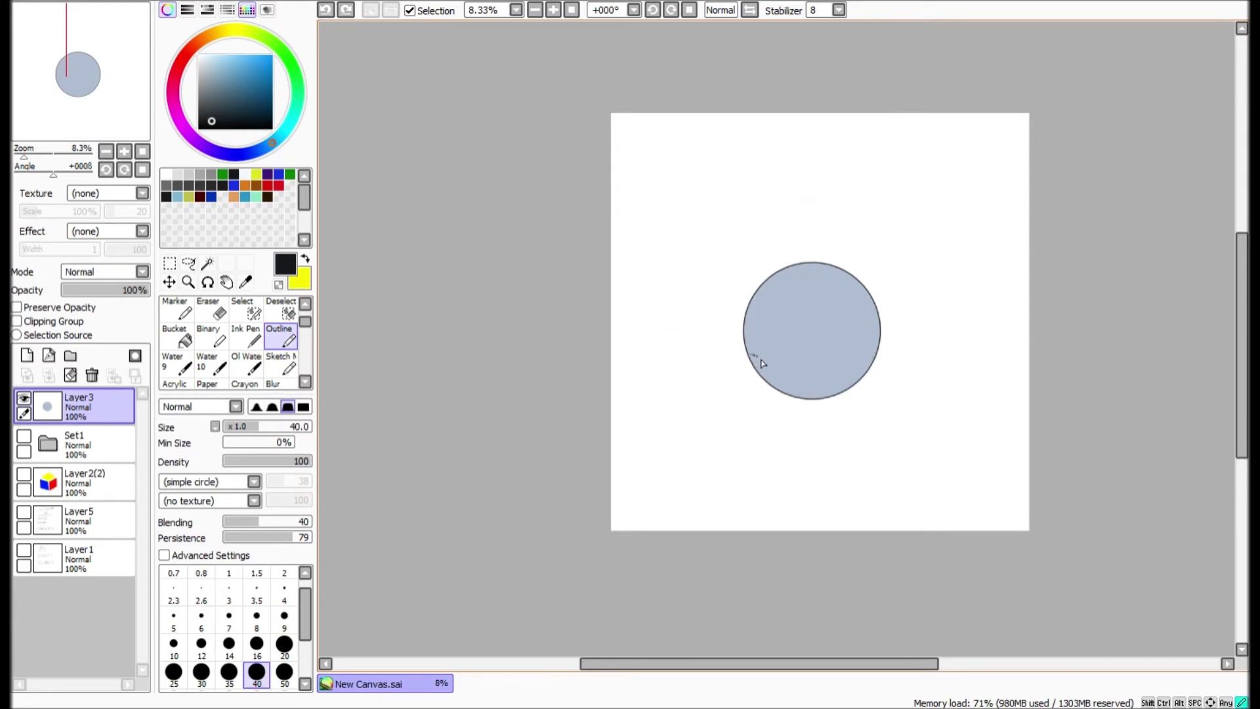
mouse_move(754, 358)
mouse_down()
mouse_move(812, 366)
mouse_move(863, 328)
mouse_up()
mouse_move(806, 272)
mouse_down()
mouse_move(831, 350)
mouse_move(828, 394)
mouse_up()
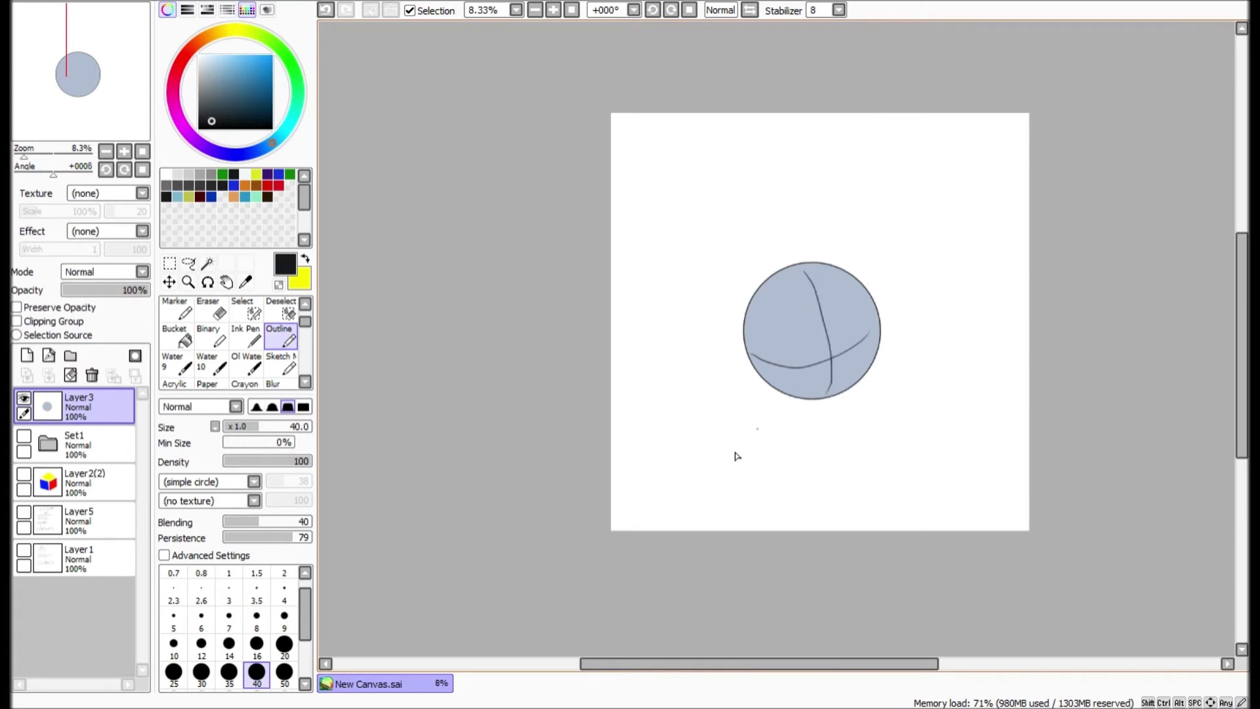
key(ctrl+z)
mouse_move(804, 271)
mouse_down()
mouse_move(840, 340)
mouse_move(836, 395)
mouse_up()
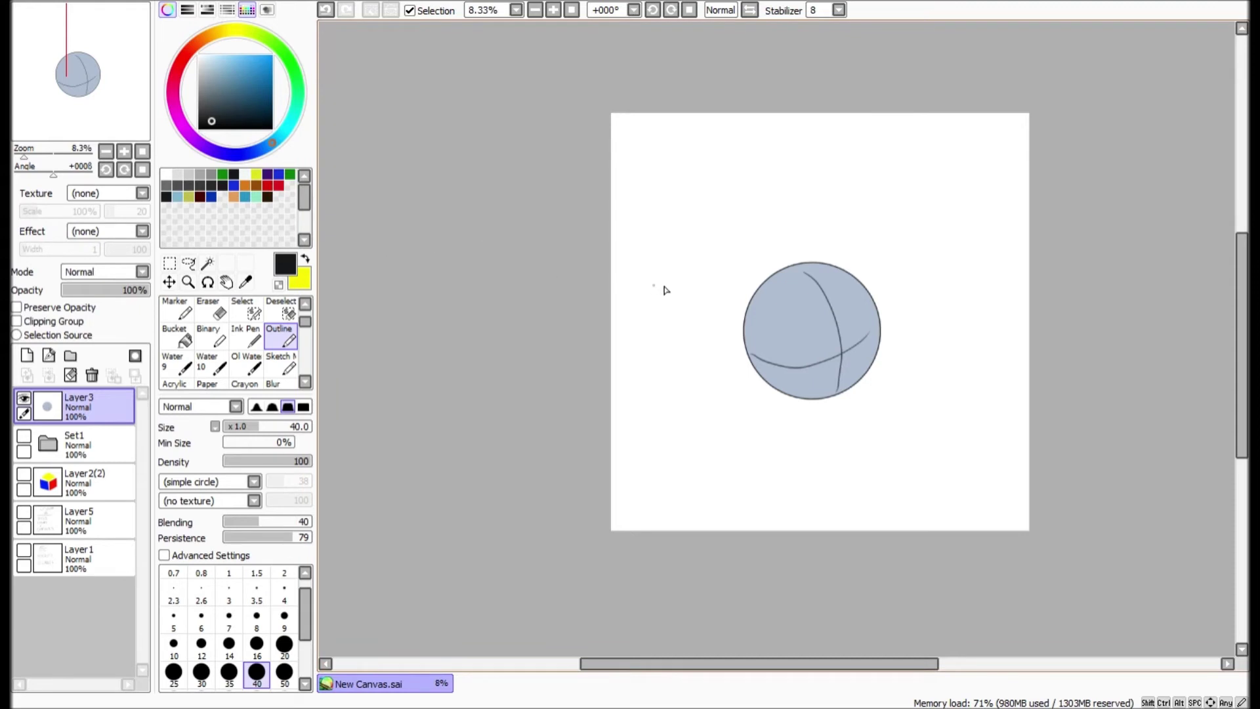
Remove the contour lines and hatch short curved shading strokes along the circle's lower-right edge.
key(ctrl+z)
key(ctrl+z)
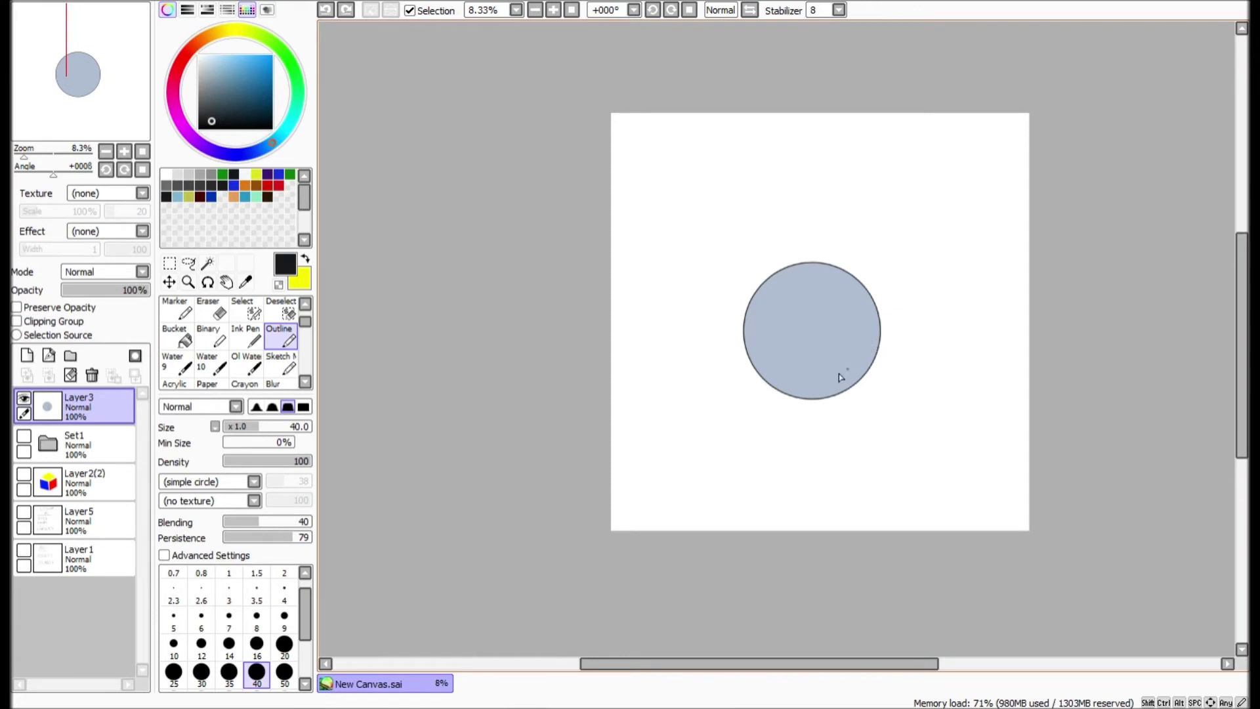
mouse_move(806, 267)
mouse_down()
mouse_move(827, 300)
mouse_move(819, 400)
mouse_up()
mouse_move(757, 351)
mouse_down()
mouse_move(788, 362)
mouse_move(876, 316)
mouse_up()
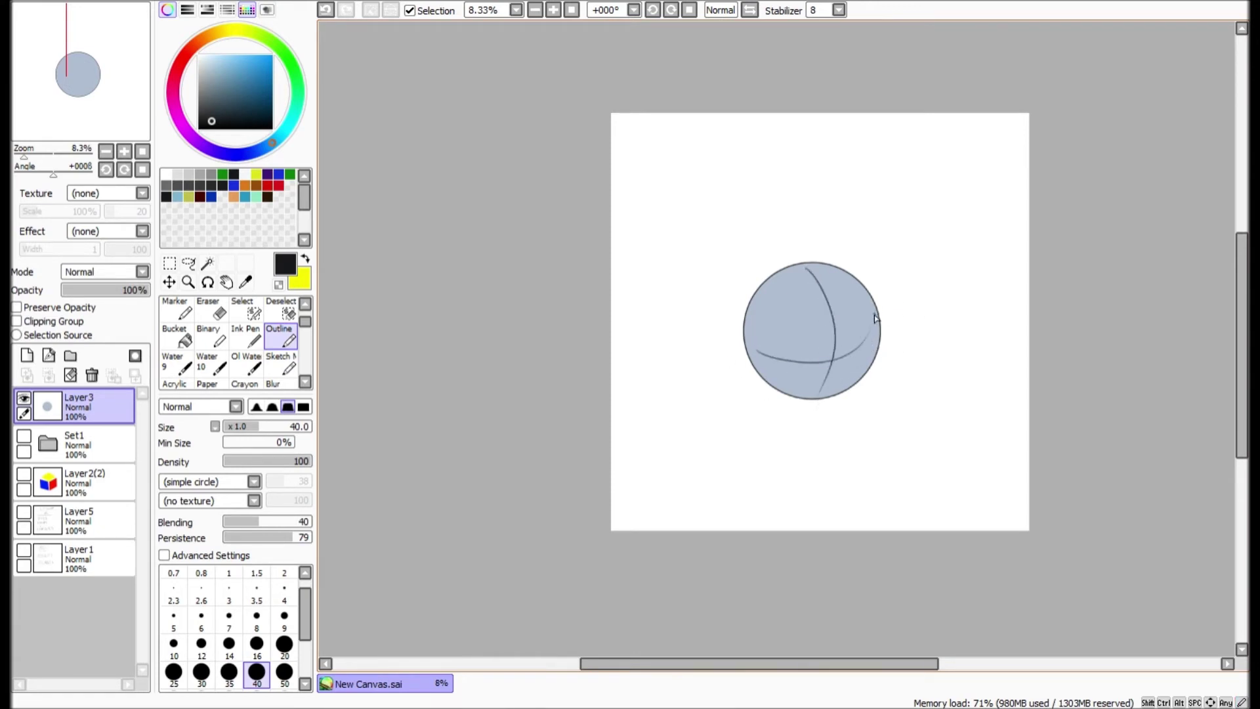
key(ctrl+z)
key(ctrl+z)
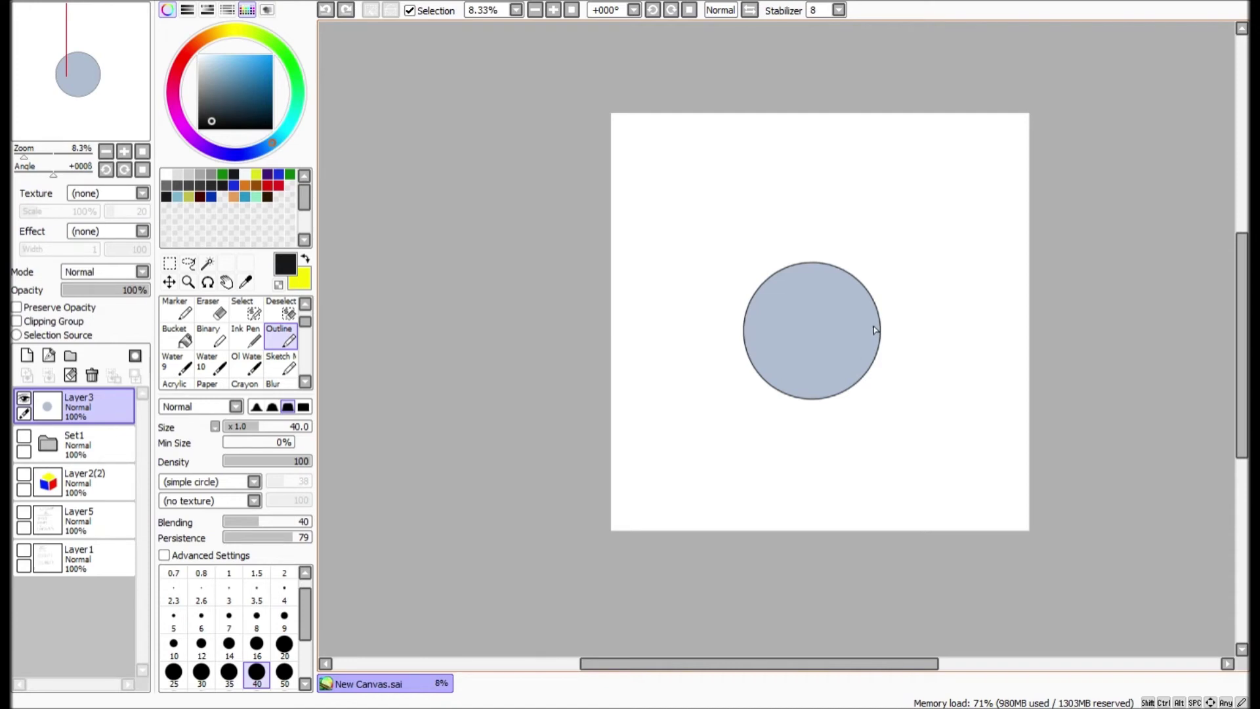
mouse_move(873, 319)
mouse_down()
mouse_move(853, 360)
mouse_move(856, 342)
mouse_move(831, 385)
mouse_move(835, 371)
mouse_move(802, 396)
mouse_up()
mouse_move(875, 344)
mouse_down()
mouse_move(861, 375)
mouse_move(816, 402)
mouse_up()
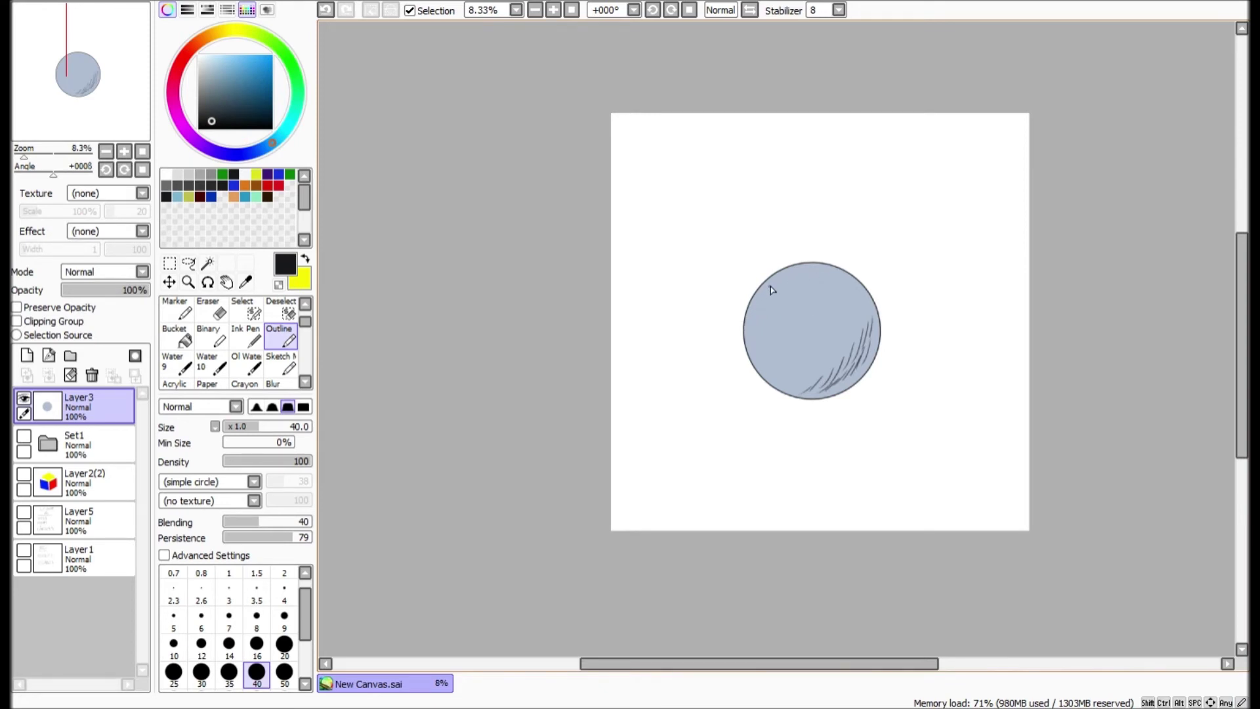
Dab a pale greyish-cream highlight on the ball's upper left with a larger brush.
click(306, 258)
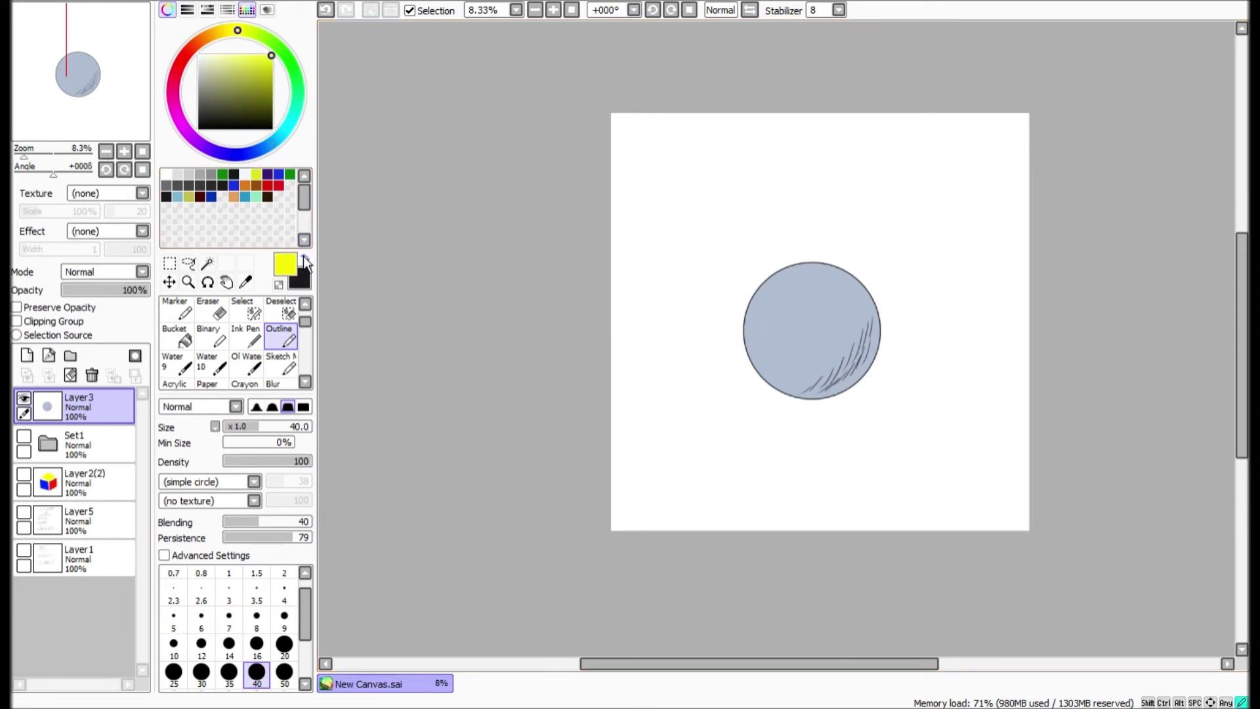
click(206, 56)
drag(206, 56, 203, 62)
key(bracketright)
key(bracketright)
key(bracketright)
key(bracketright)
key(bracketright)
key(bracketright)
key(bracketright)
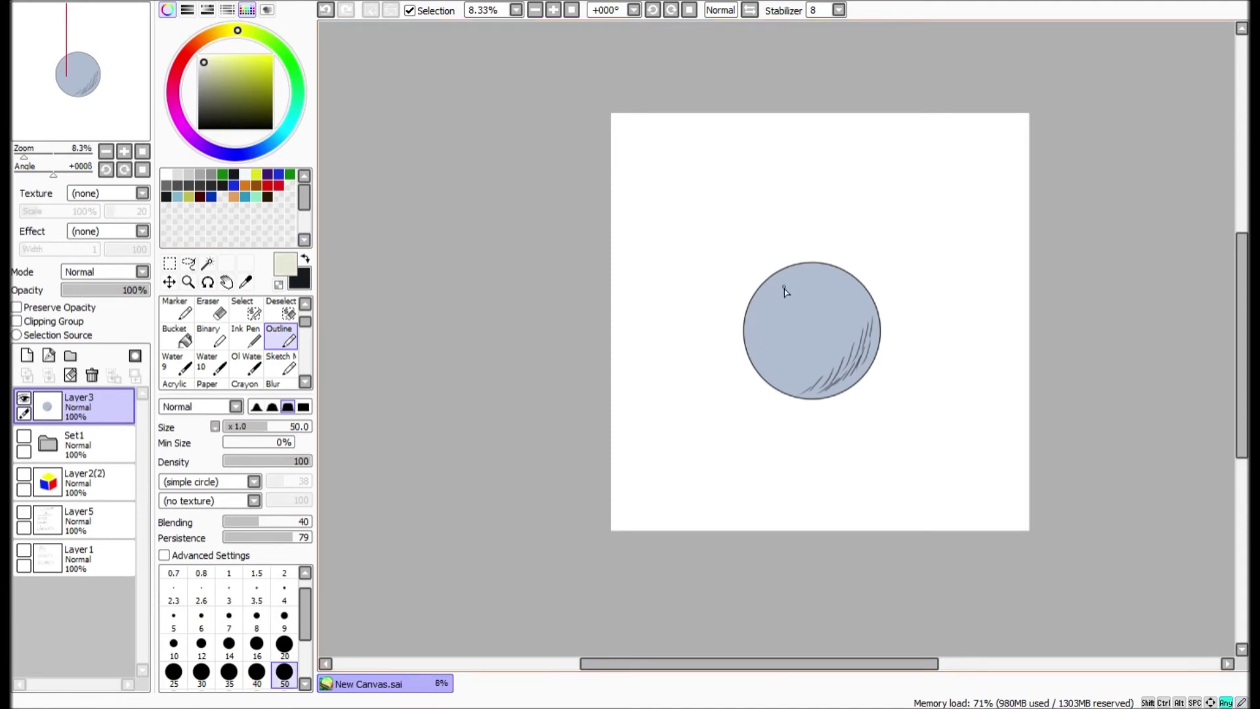
drag(782, 285, 778, 287)
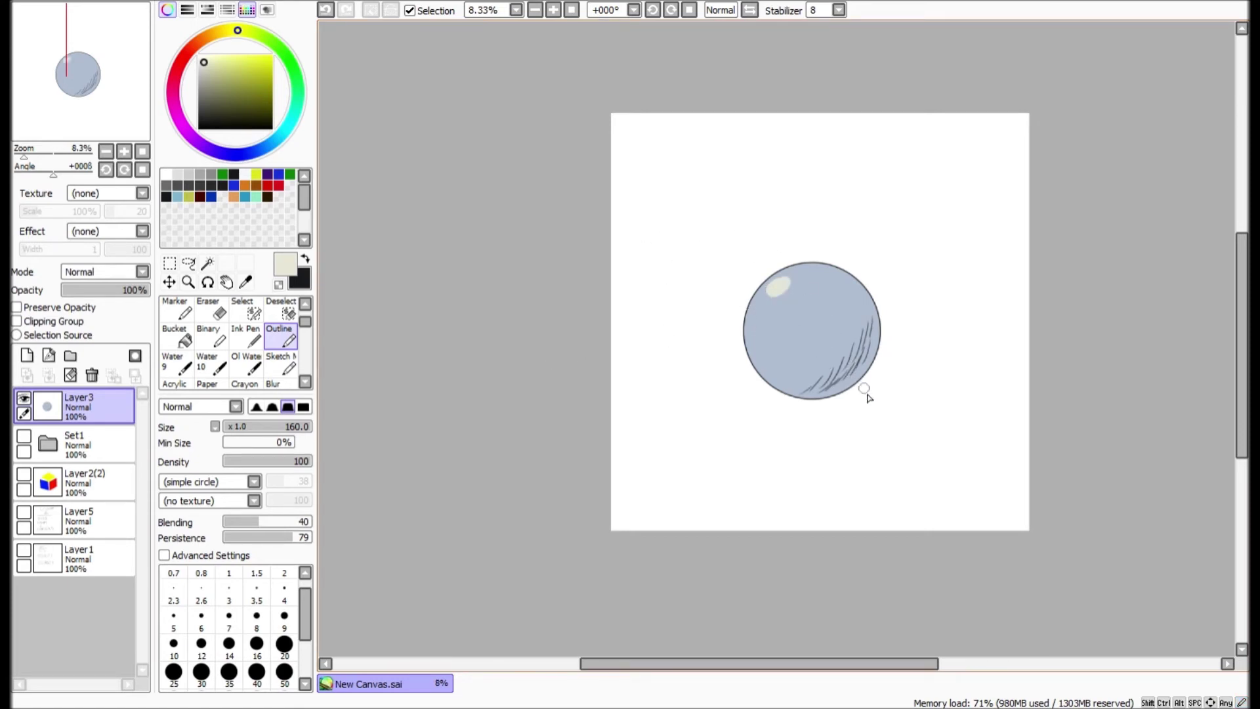
Spray a soft black airbrush shadow under the ball.
click(305, 258)
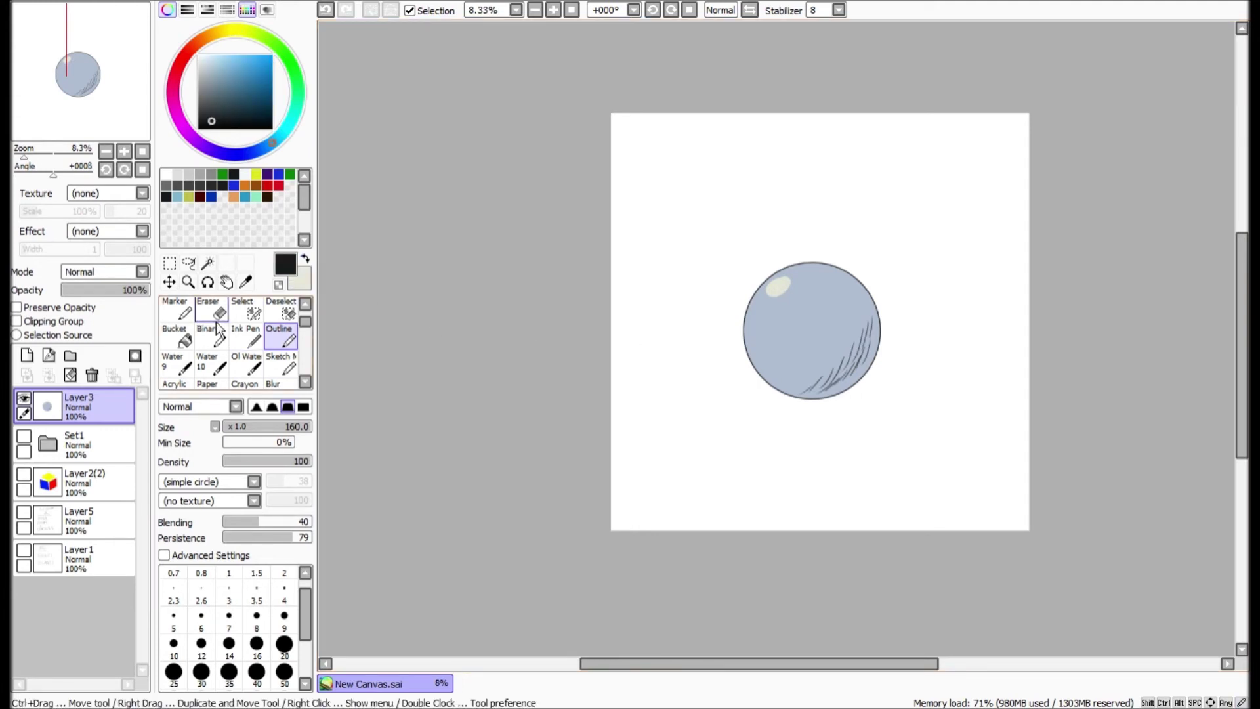
click(306, 306)
click(211, 308)
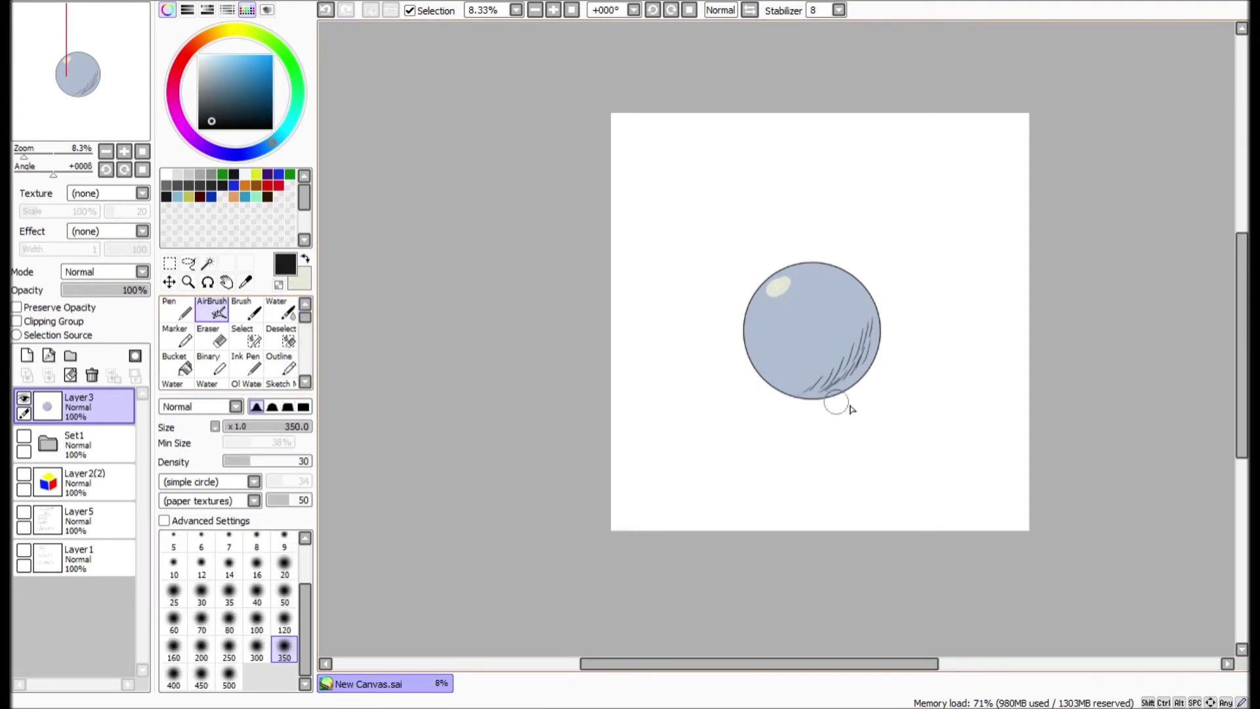
mouse_move(873, 388)
mouse_down()
mouse_move(846, 417)
mouse_move(916, 410)
mouse_move(824, 399)
mouse_move(883, 402)
mouse_move(877, 430)
mouse_up()
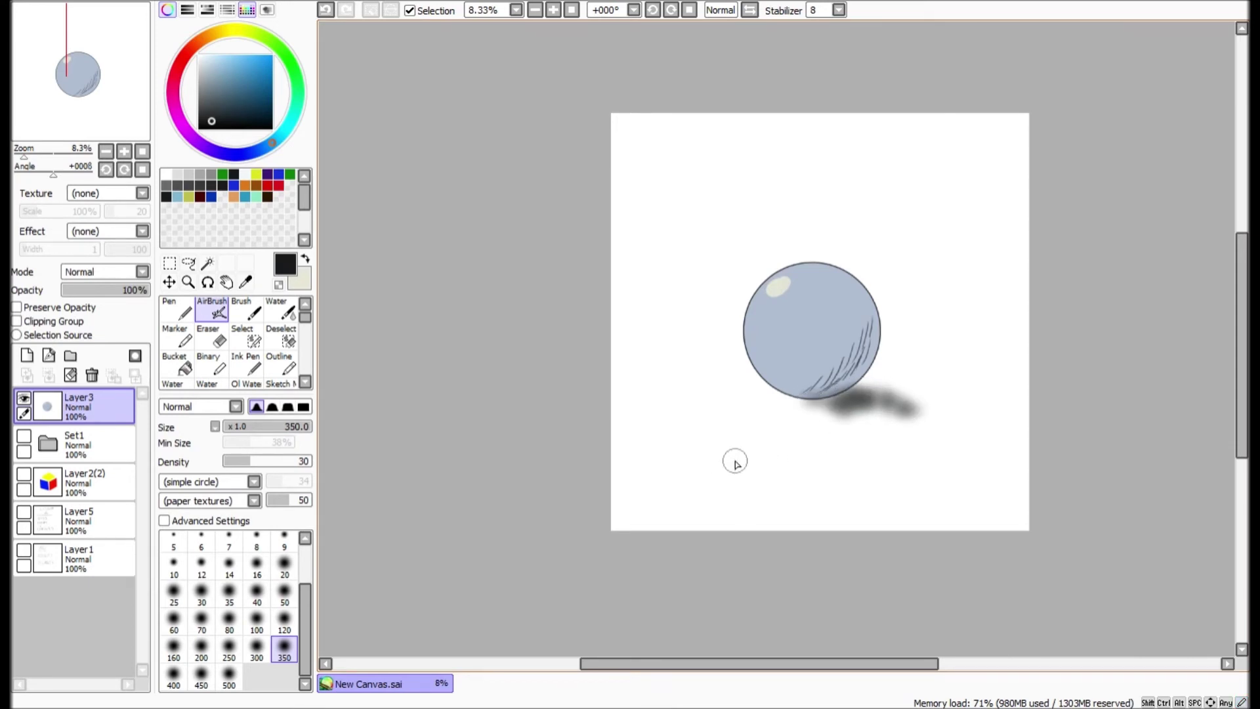
Undo the shadow, highlight and hatching strokes, then add a new empty layer.
key(ctrl+z)
key(ctrl+z)
key(ctrl+z)
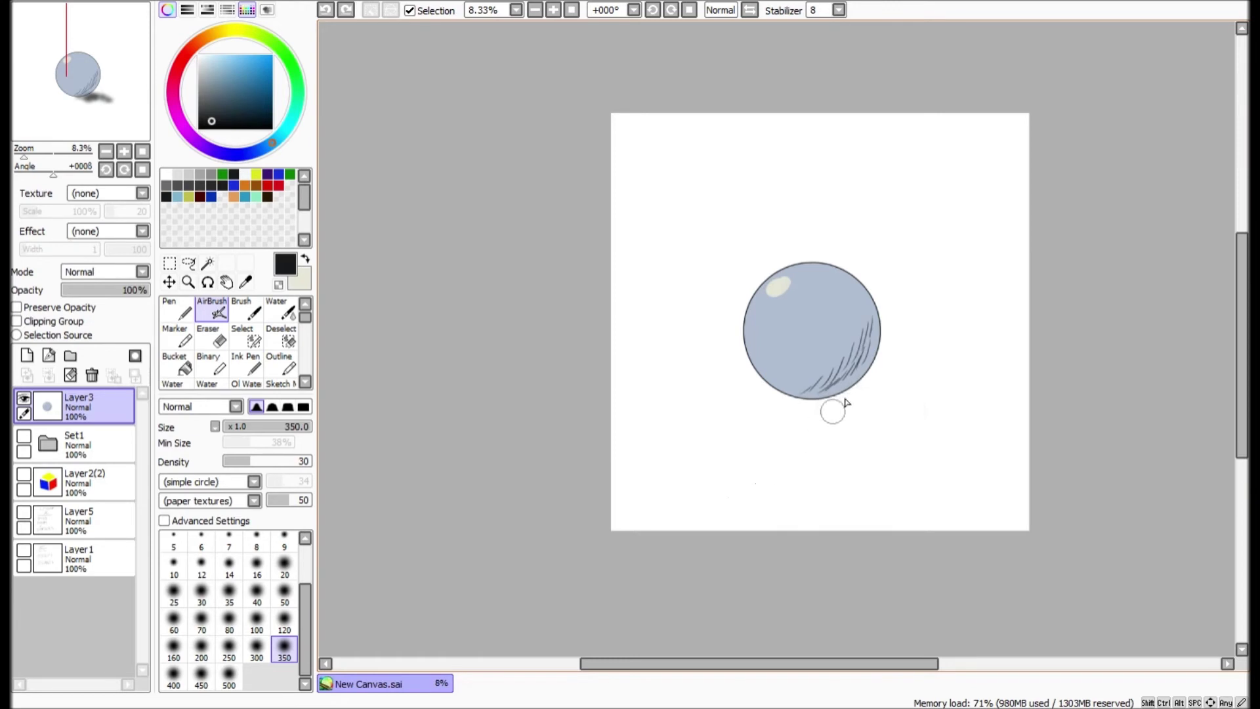
key(ctrl+z)
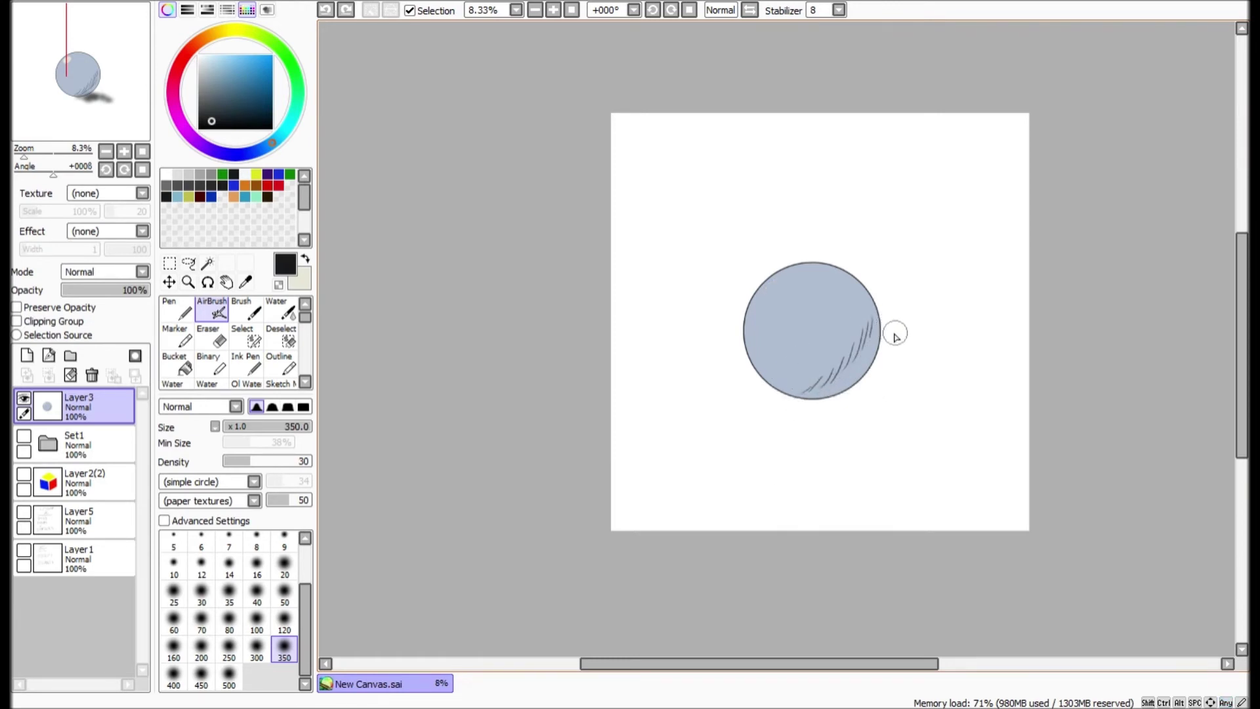
key(ctrl+z)
key(ctrl+z)
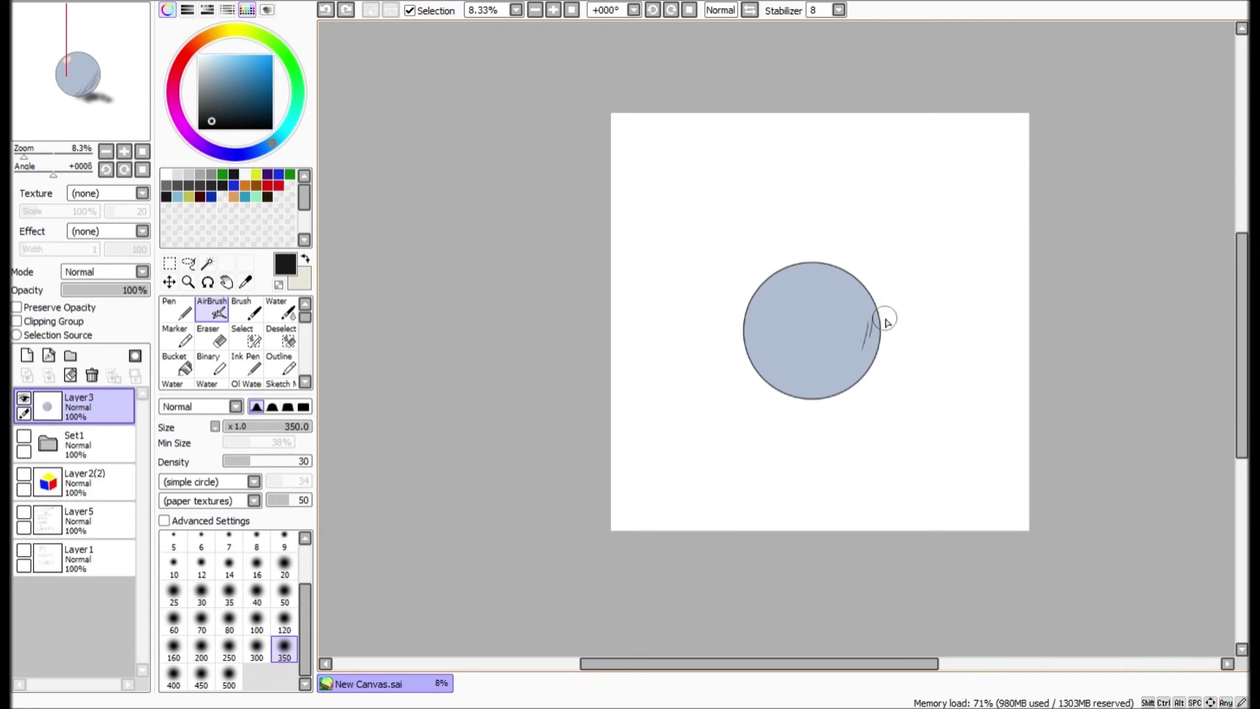
key(ctrl+z)
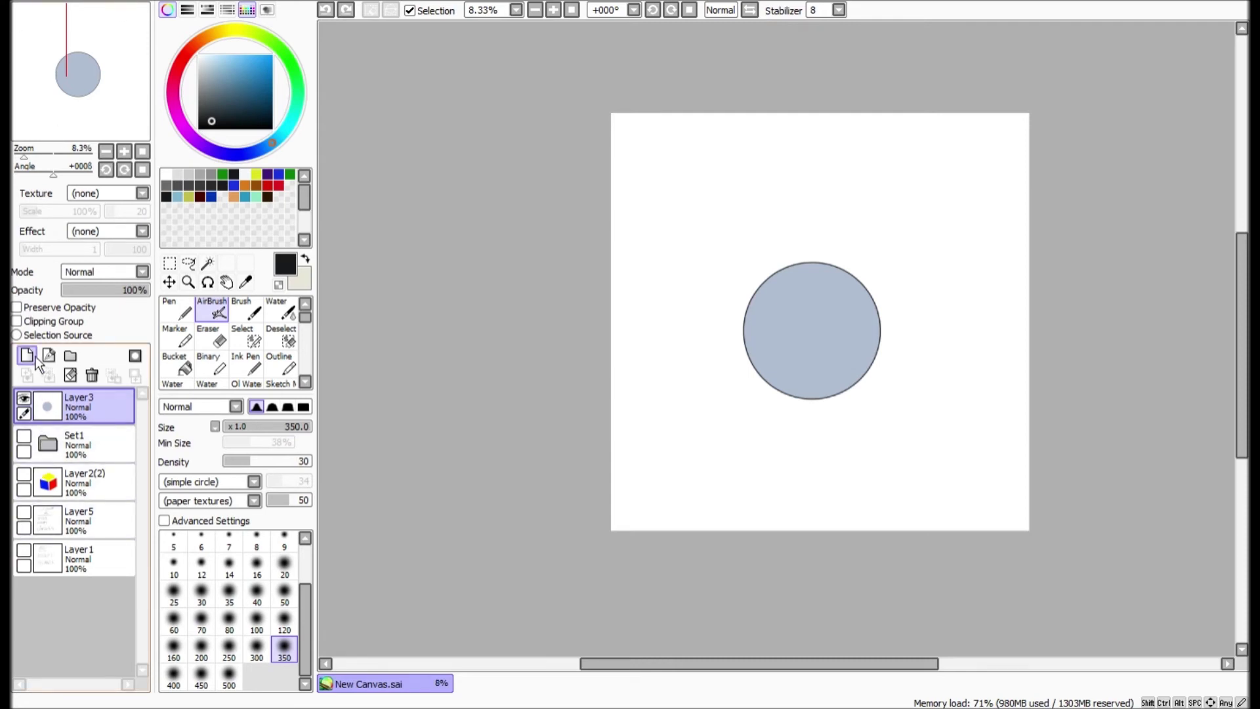
click(27, 355)
Hide Layer3 and draw the eggplant's closed outline with the Outline brush at size 100.
click(25, 439)
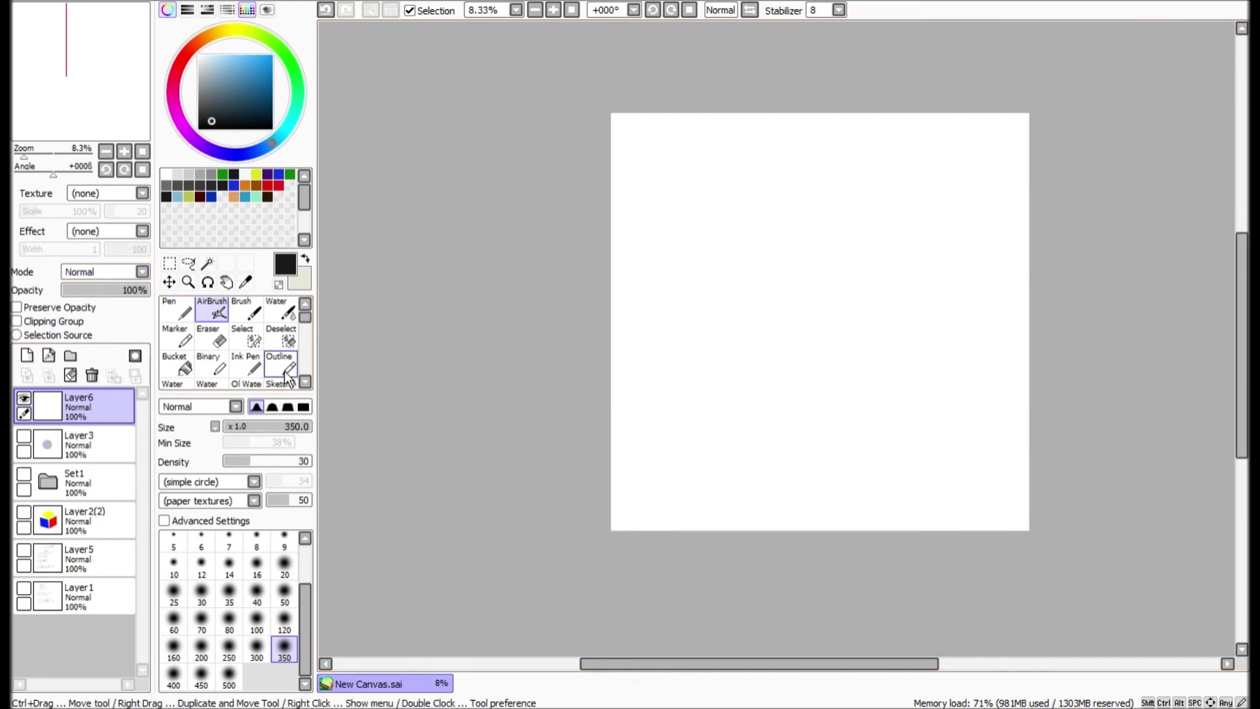
click(287, 373)
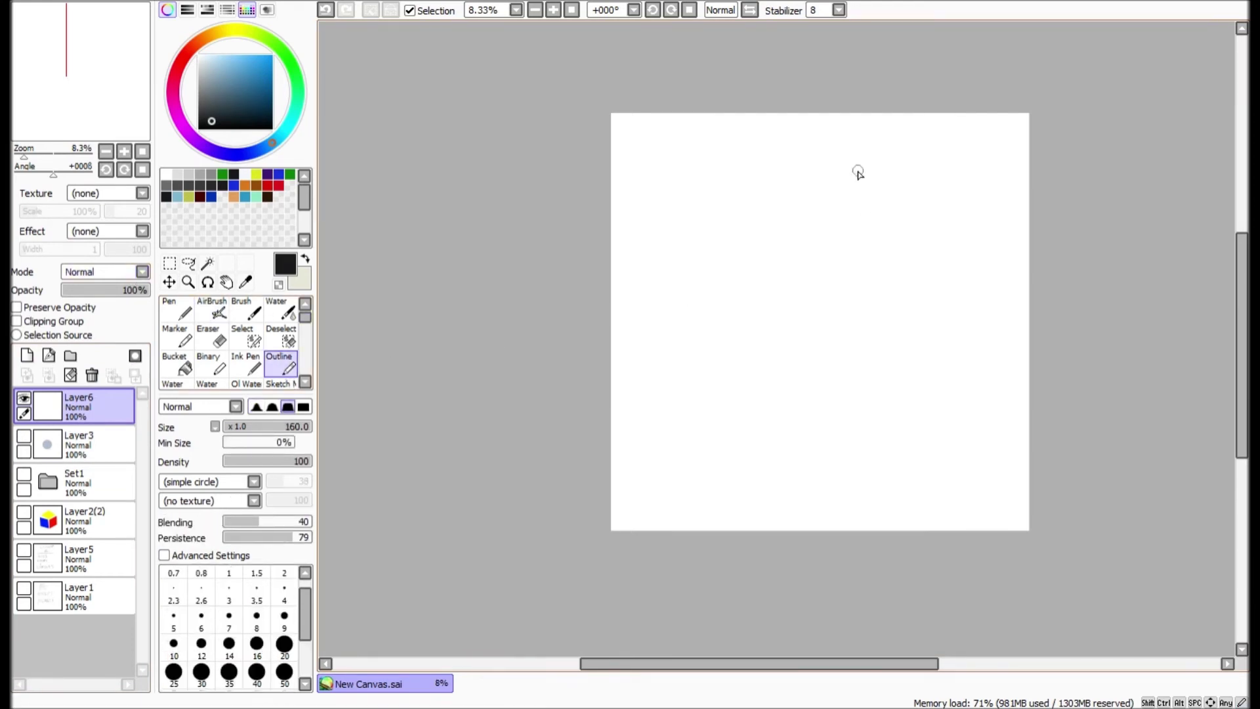
key(bracketleft)
key(bracketleft)
mouse_move(881, 158)
mouse_down()
mouse_move(841, 177)
mouse_move(794, 269)
mouse_move(752, 303)
mouse_up()
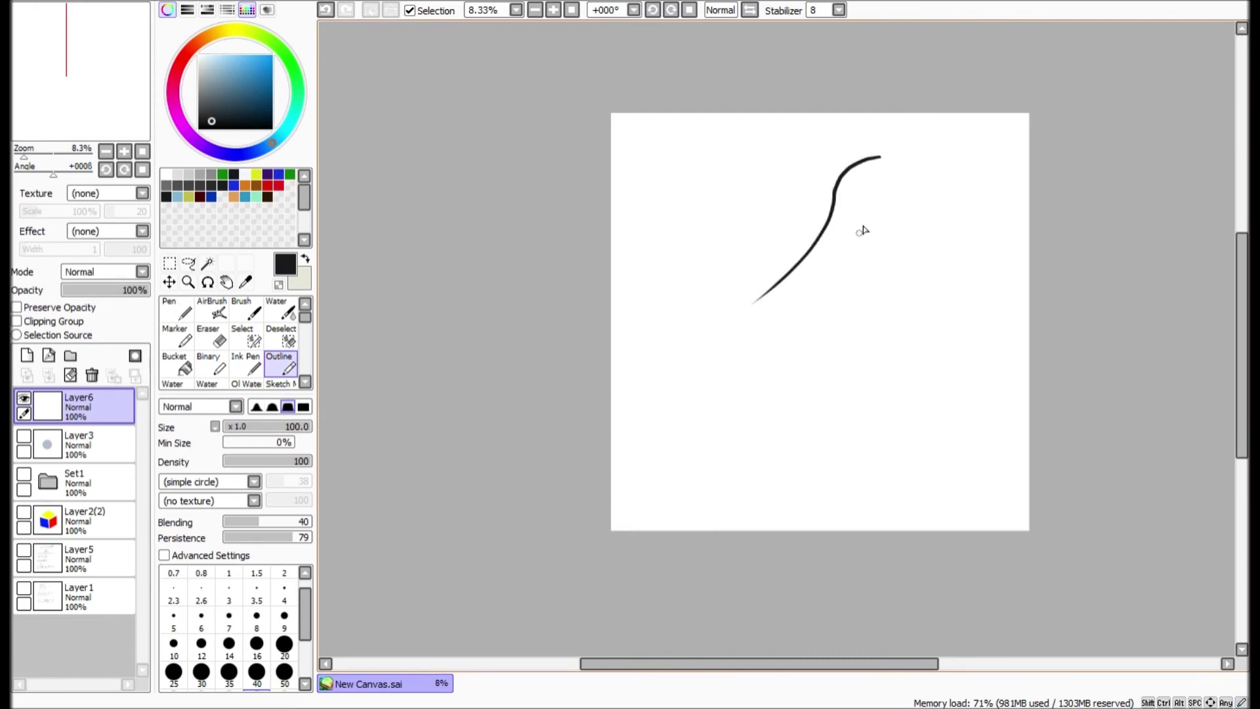
key(ctrl+z)
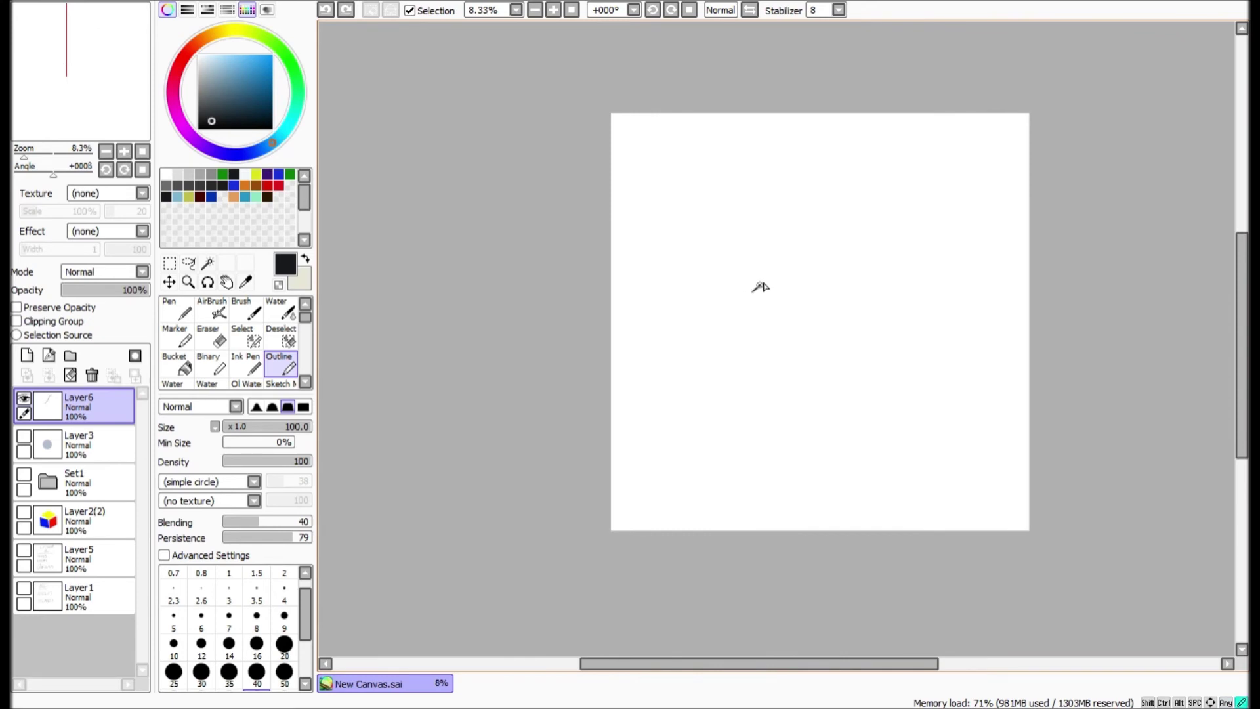
mouse_move(755, 289)
mouse_down()
mouse_move(842, 176)
mouse_move(876, 157)
mouse_move(910, 163)
mouse_move(925, 186)
mouse_move(887, 257)
mouse_move(765, 329)
mouse_move(755, 288)
mouse_move(766, 329)
mouse_up()
click(206, 343)
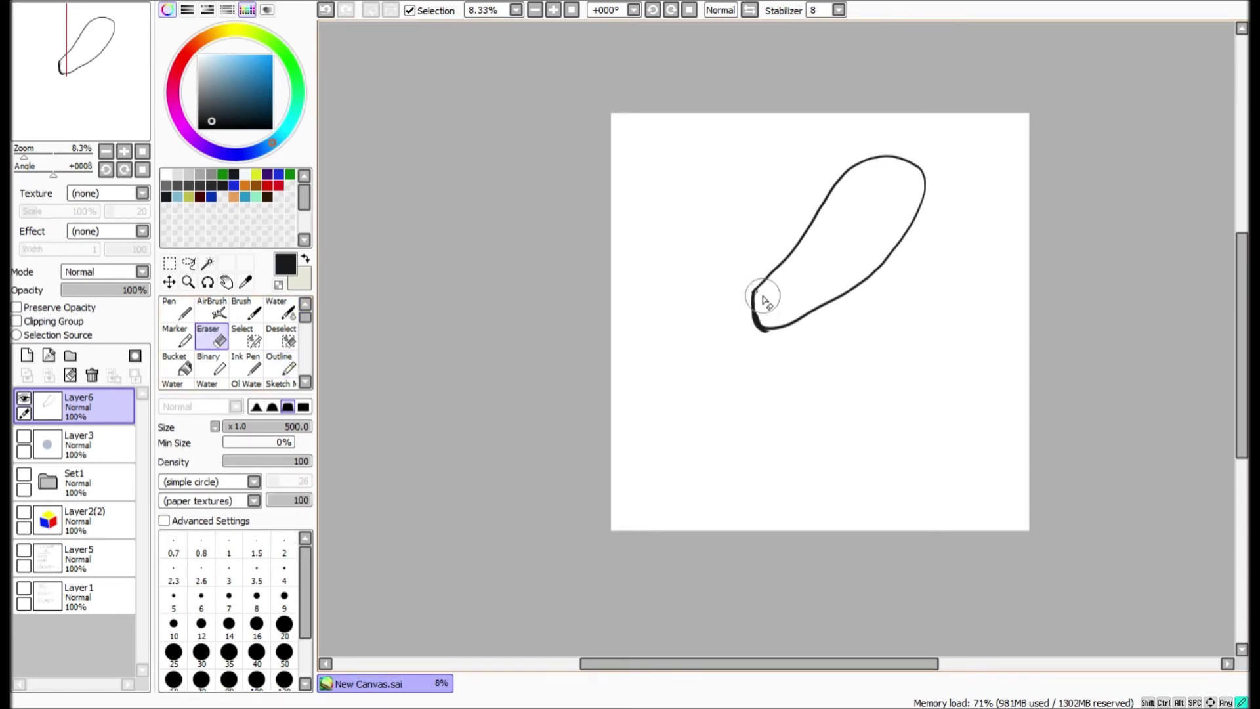
click(281, 366)
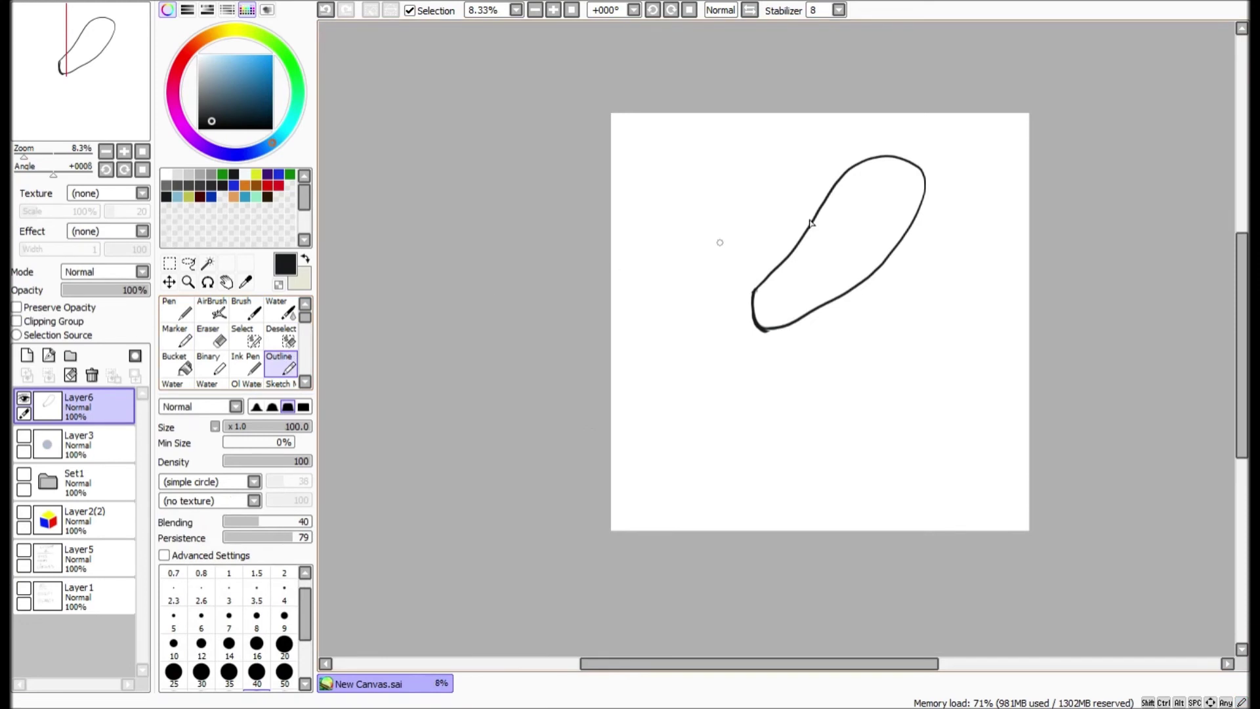
Draw a dashed contour along the eggplant's top-left inner edge with a thinner size-60 brush.
drag(883, 163, 831, 216)
key(bracketleft)
key(bracketleft)
key(bracketleft)
key(ctrl+z)
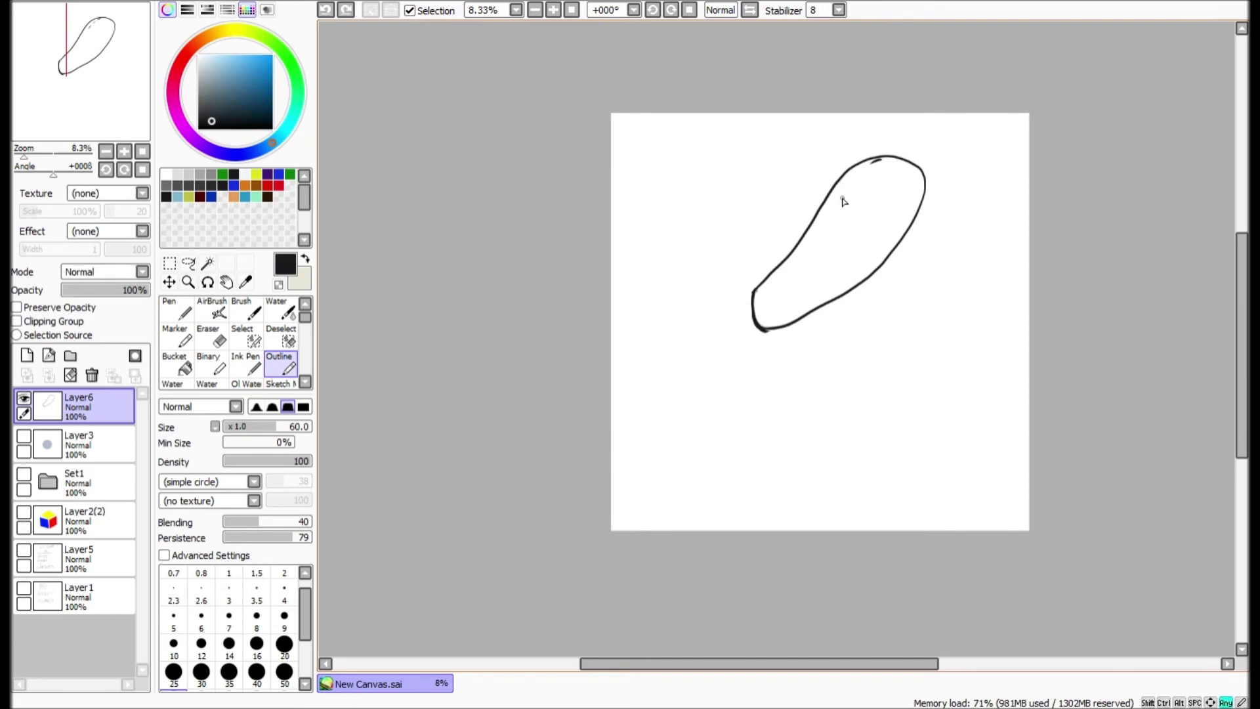
mouse_move(875, 167)
mouse_down()
mouse_move(757, 293)
mouse_move(757, 321)
mouse_move(850, 271)
mouse_move(917, 184)
mouse_up()
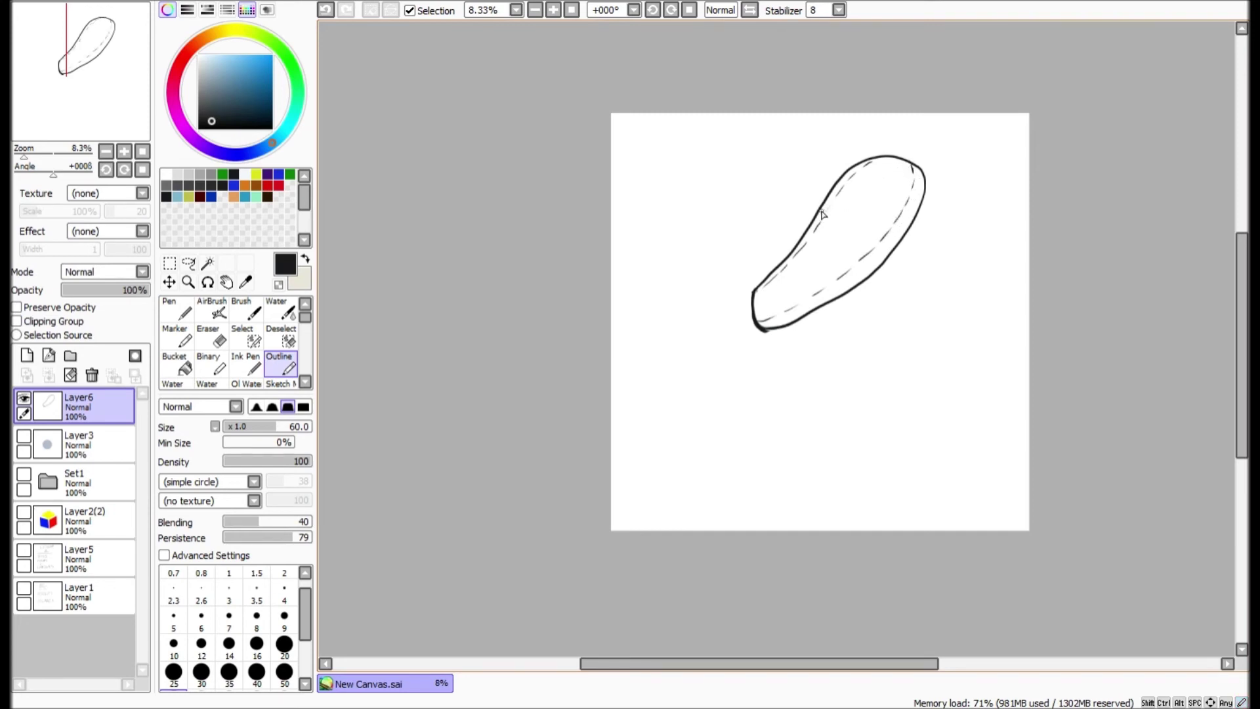
Draw dashed cross-contours over the eggplant's middle, top and lower end.
mouse_move(828, 216)
mouse_down()
mouse_move(859, 236)
mouse_move(867, 270)
mouse_up()
mouse_move(848, 178)
mouse_down()
mouse_move(894, 184)
mouse_move(908, 236)
mouse_up()
drag(800, 257, 817, 314)
key(l)
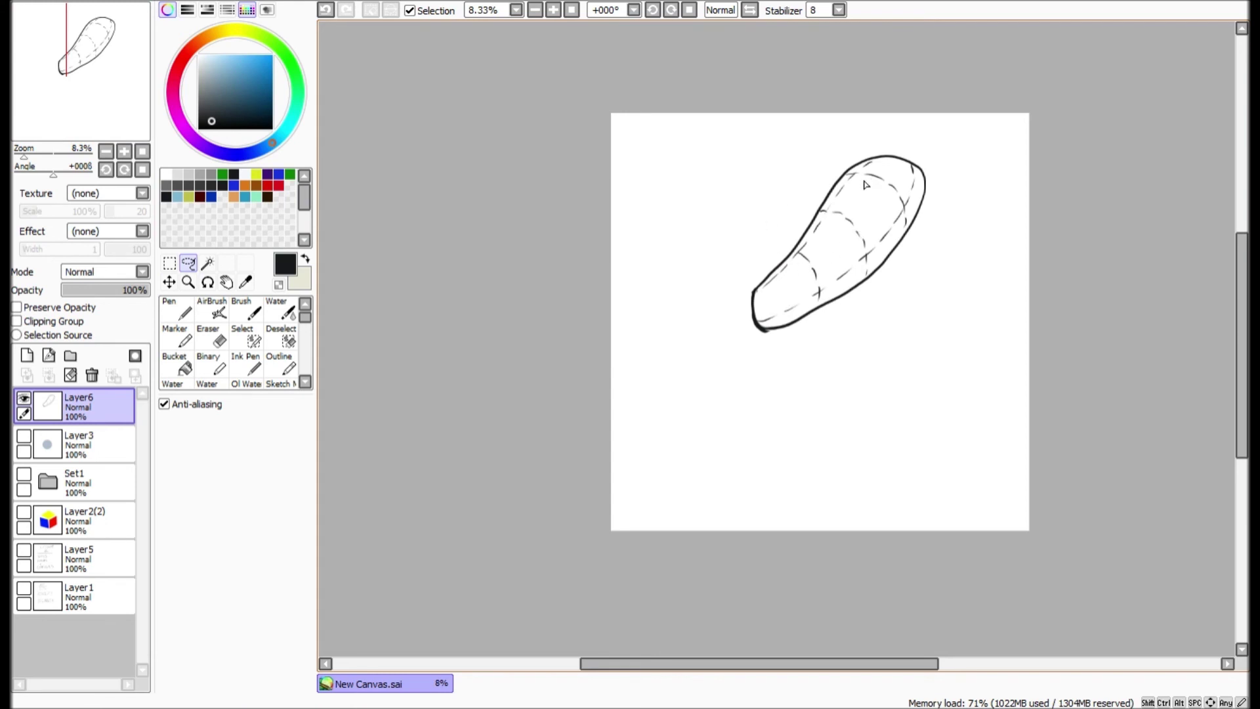
Add a new colour layer and move it beneath the outline layer.
click(28, 375)
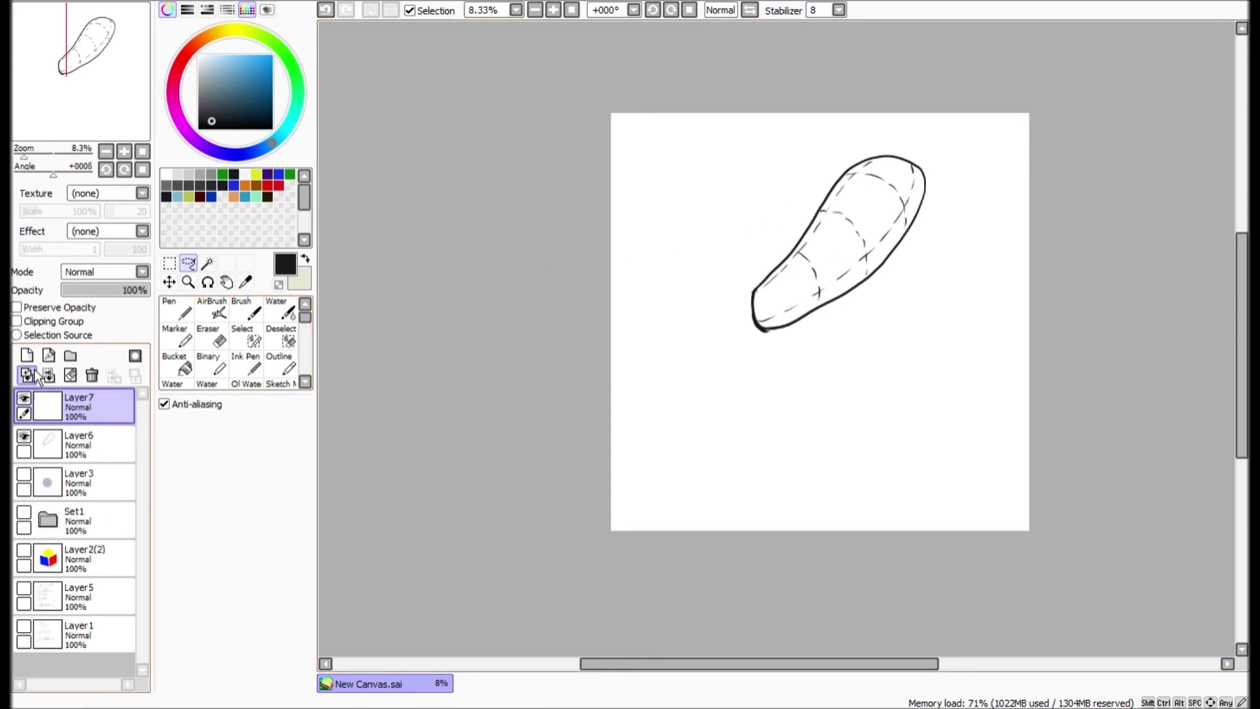
drag(96, 400, 93, 453)
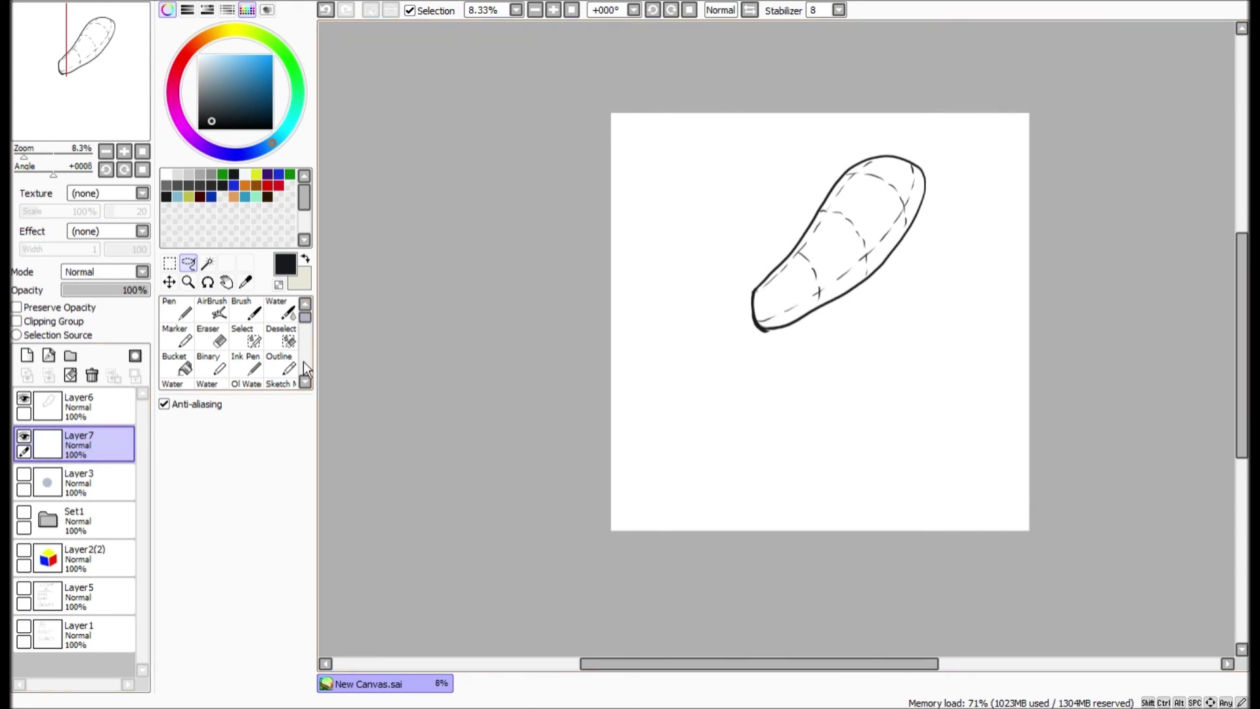
click(85, 406)
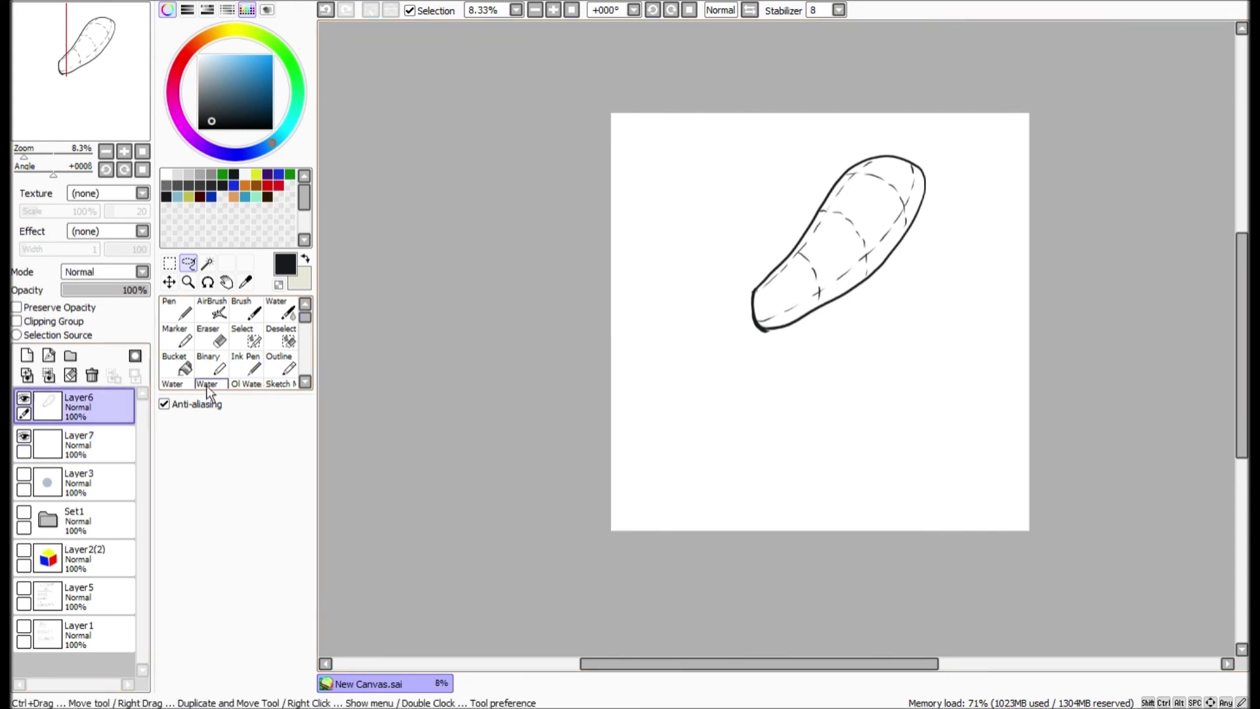
click(281, 368)
Draw a test dashed line beside the eggplant, then erase it.
drag(665, 131, 652, 323)
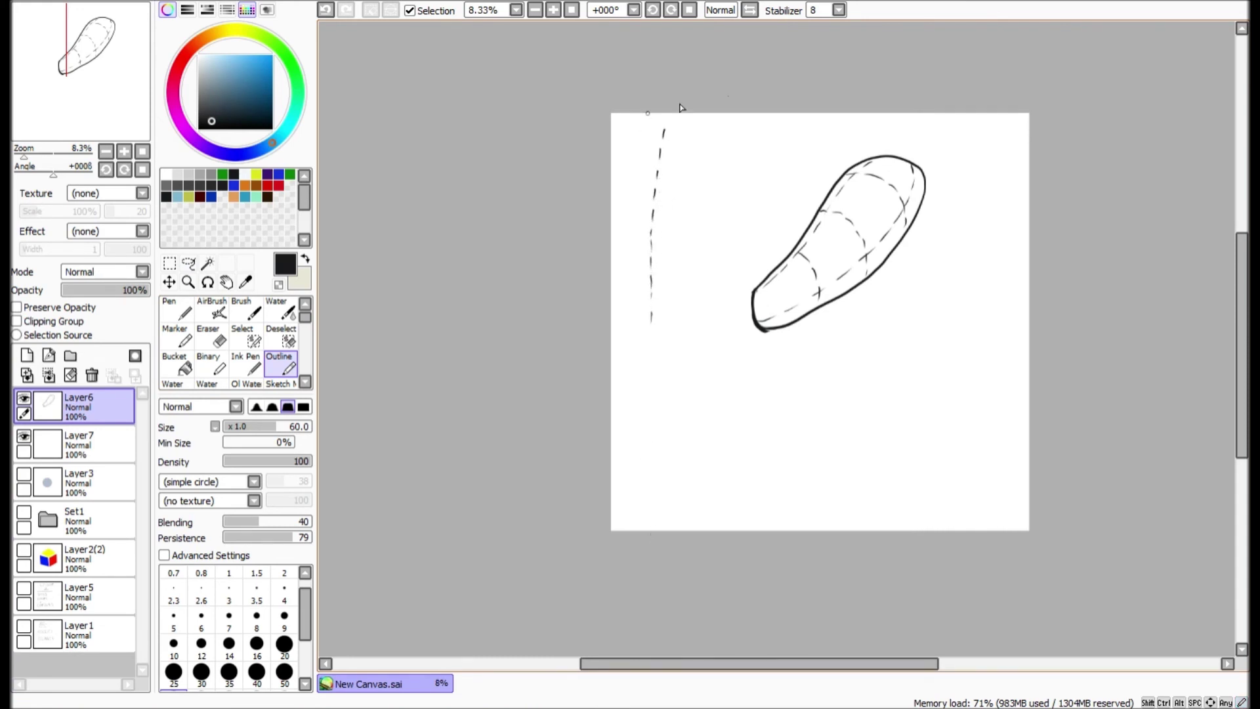
click(215, 344)
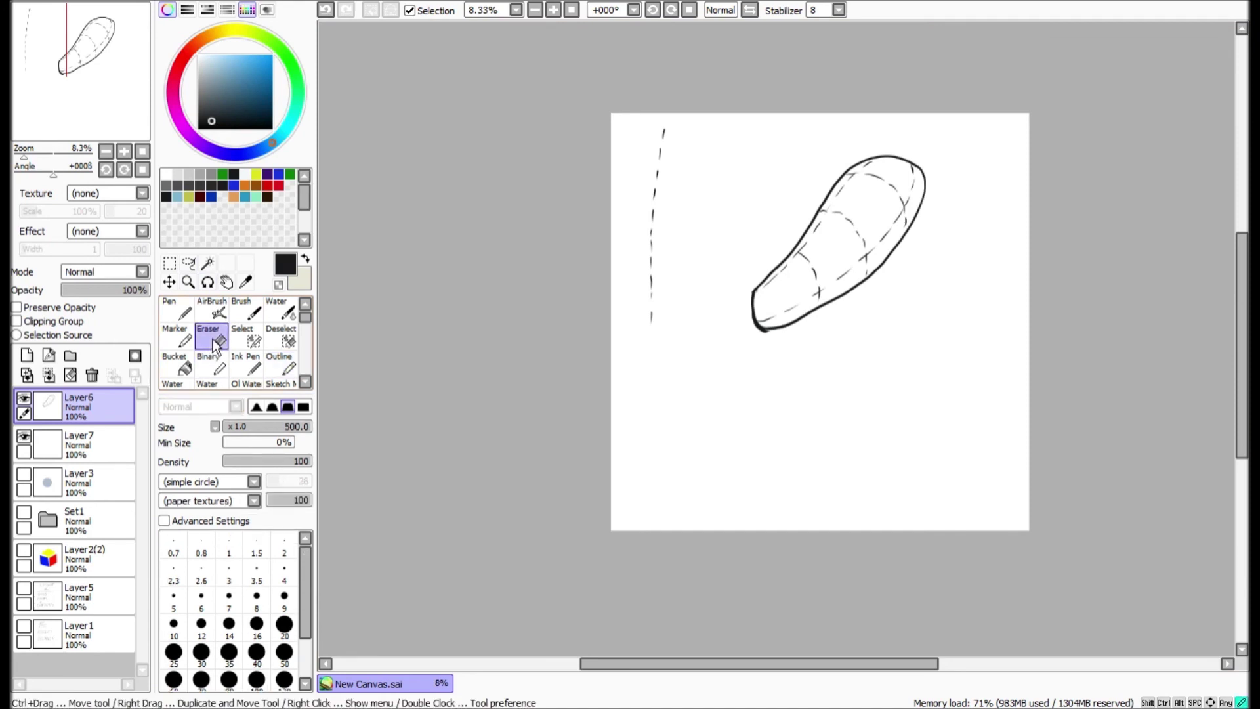
mouse_move(647, 156)
mouse_down()
mouse_move(660, 129)
mouse_move(633, 470)
mouse_up()
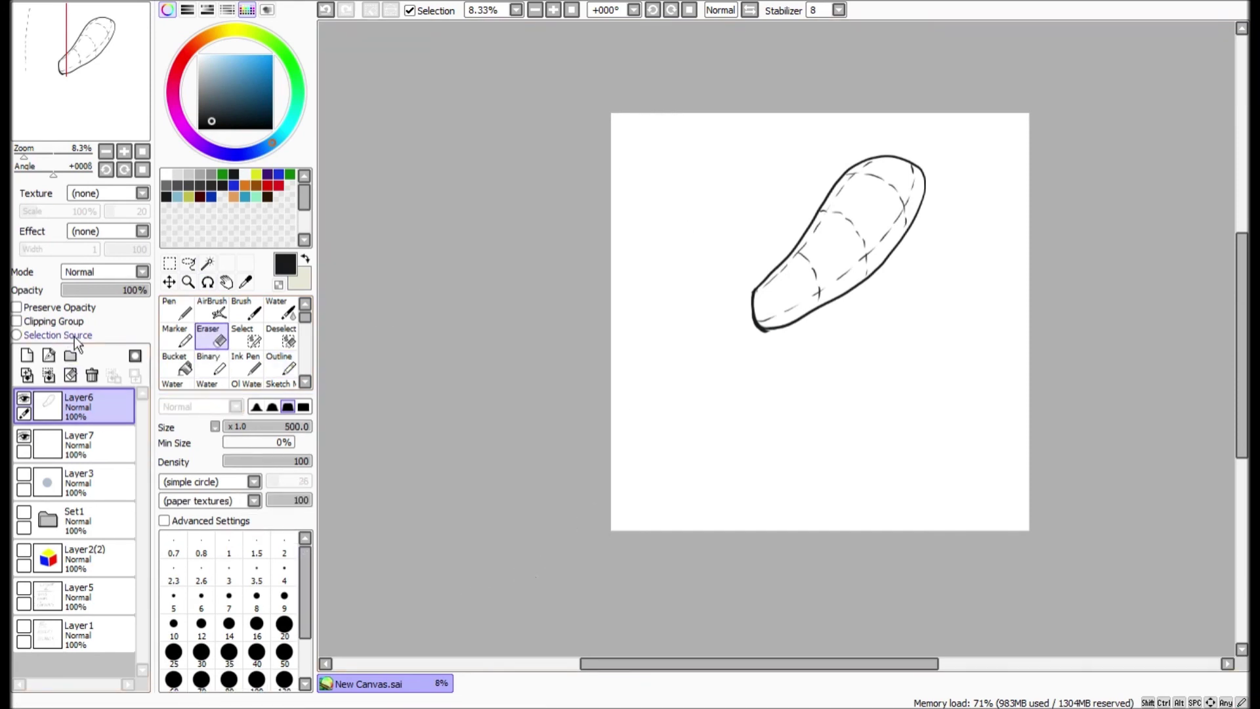
click(281, 368)
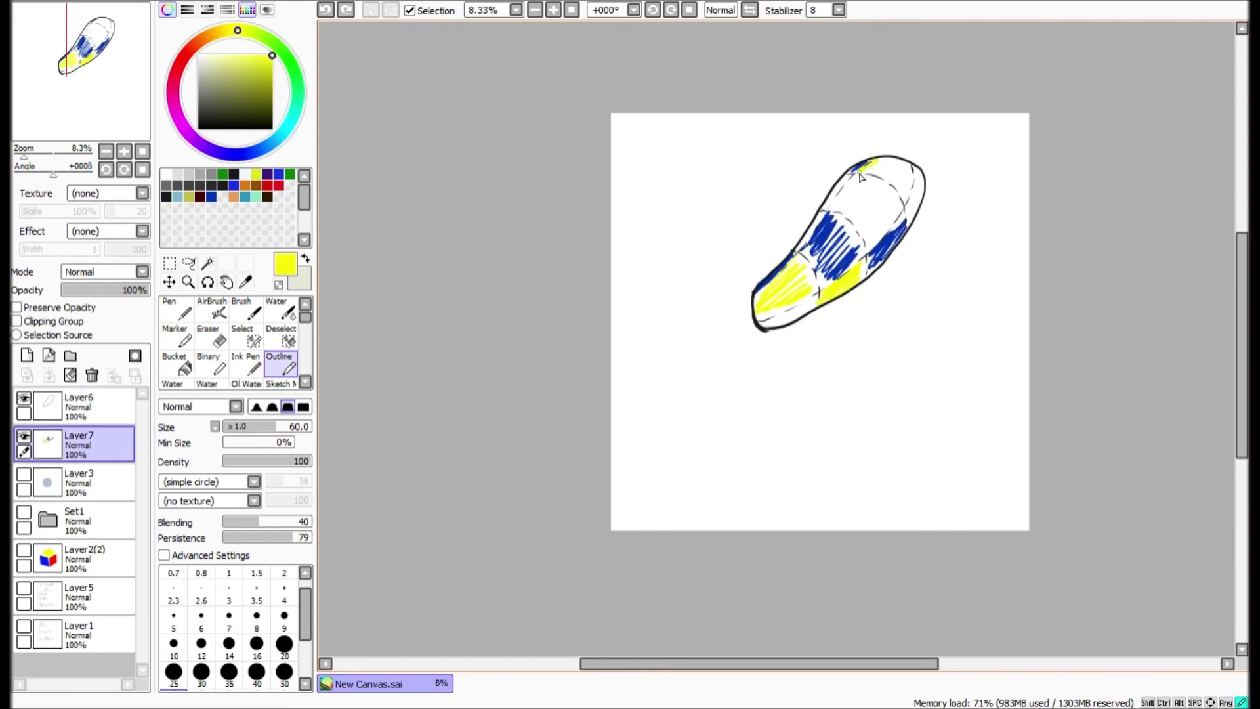
Hatch yellow near the top and red along the edges and tip, then delete the hatching.
mouse_move(865, 172)
mouse_down()
mouse_move(905, 172)
mouse_move(913, 202)
mouse_up()
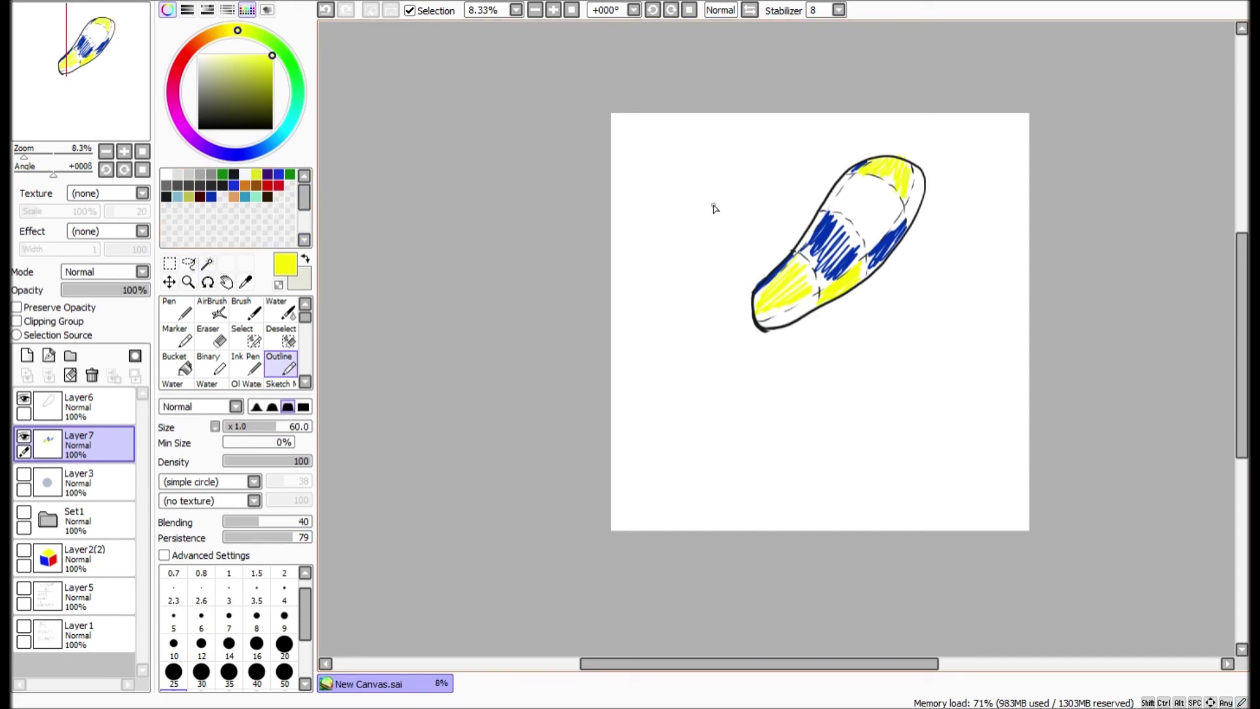
drag(846, 202, 826, 179)
click(184, 57)
drag(916, 169, 916, 226)
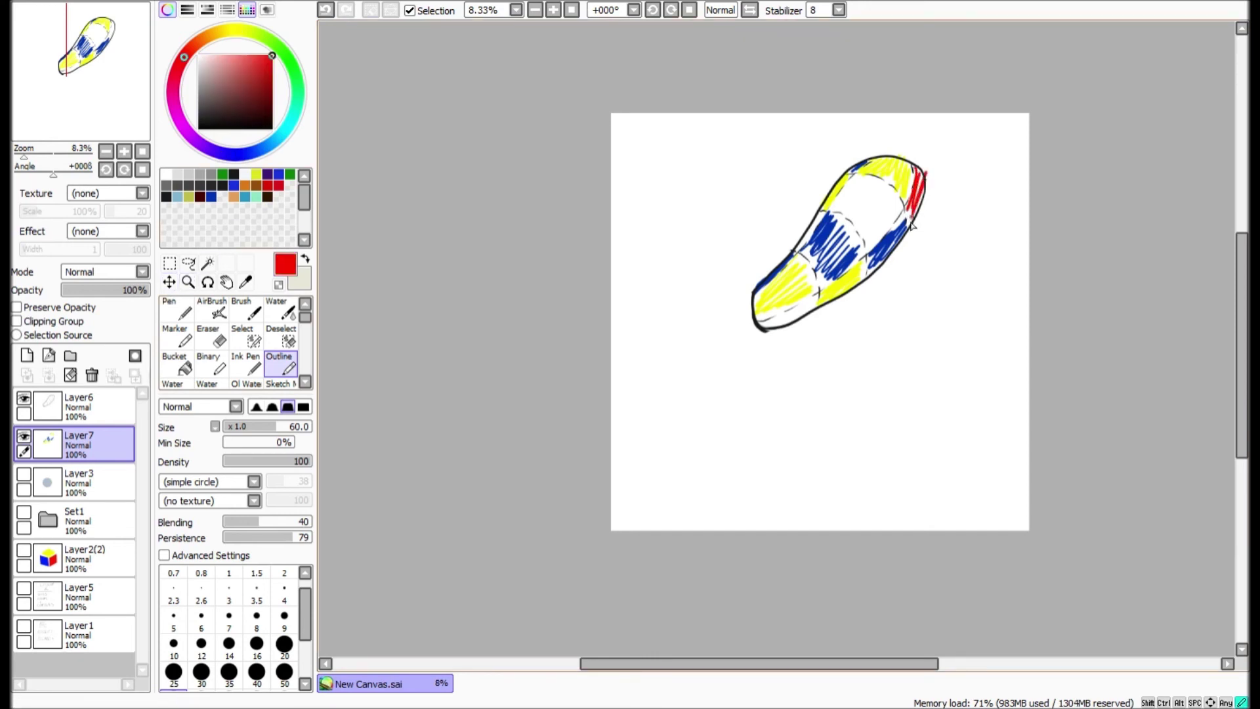
mouse_move(853, 197)
mouse_down()
mouse_move(863, 181)
mouse_move(886, 217)
mouse_move(899, 197)
mouse_move(894, 226)
mouse_up()
mouse_move(806, 238)
mouse_down()
mouse_move(821, 216)
mouse_move(809, 253)
mouse_up()
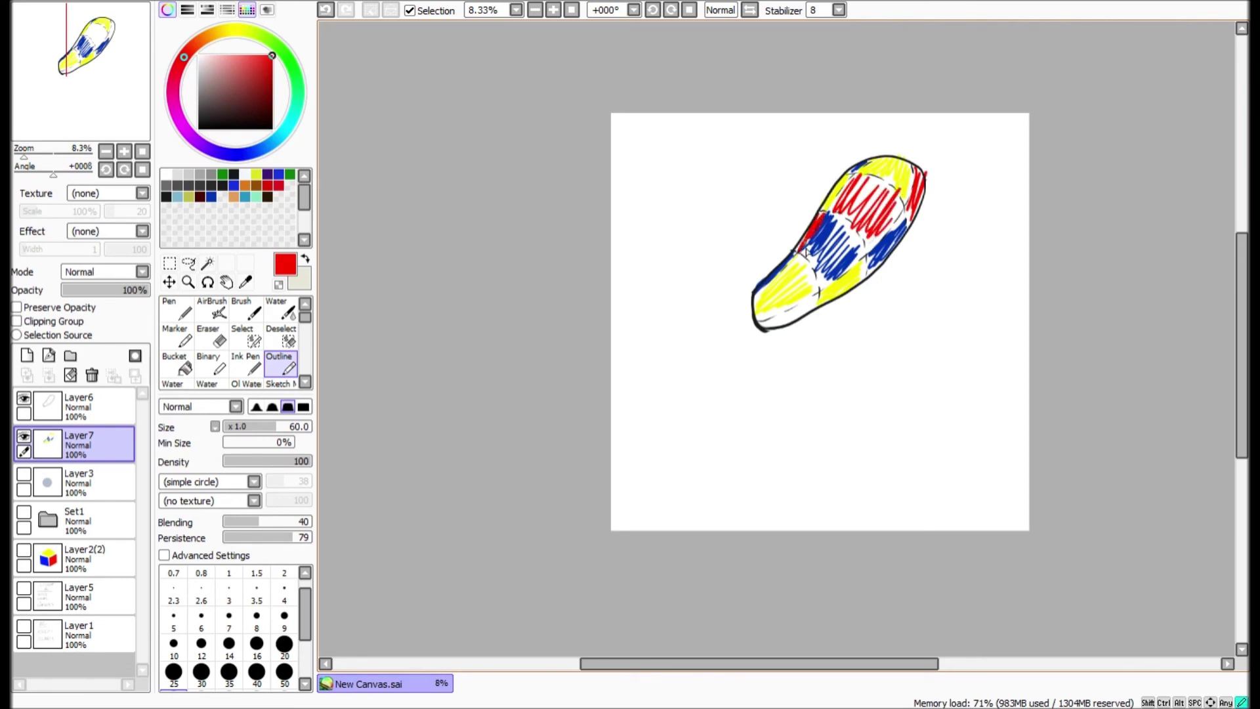
mouse_move(784, 315)
mouse_down()
mouse_move(775, 328)
mouse_move(796, 326)
mouse_up()
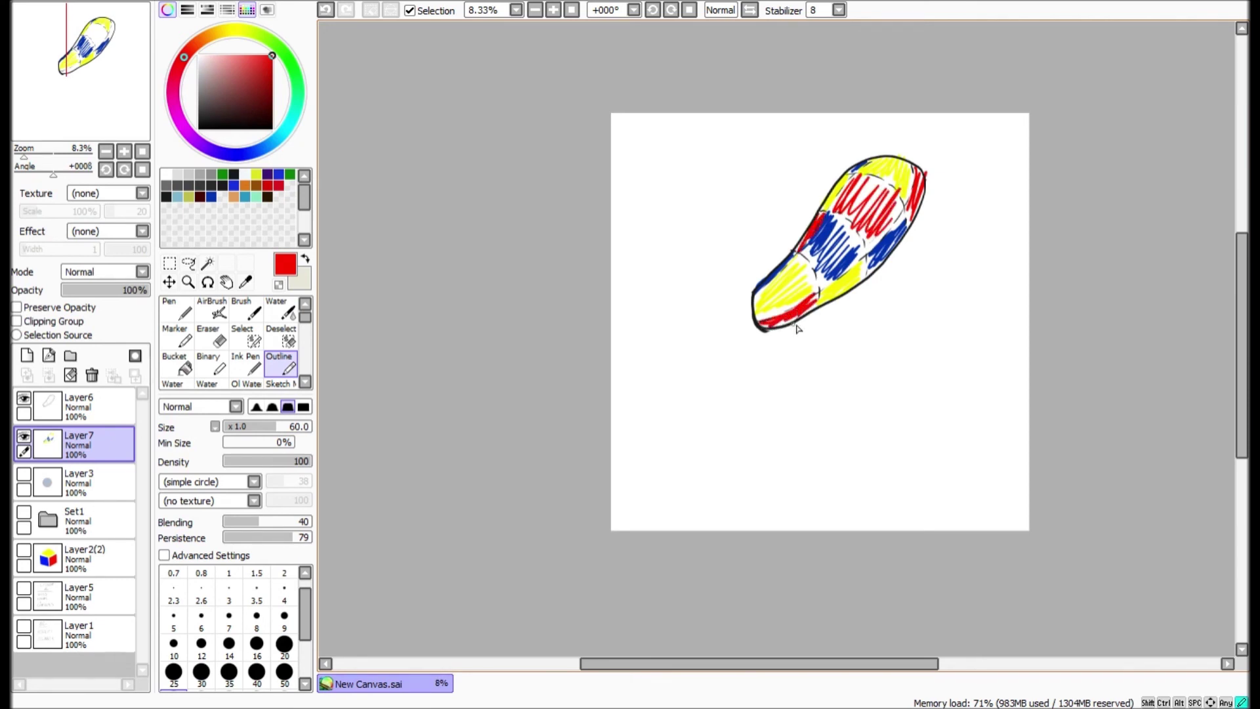
key(Delete)
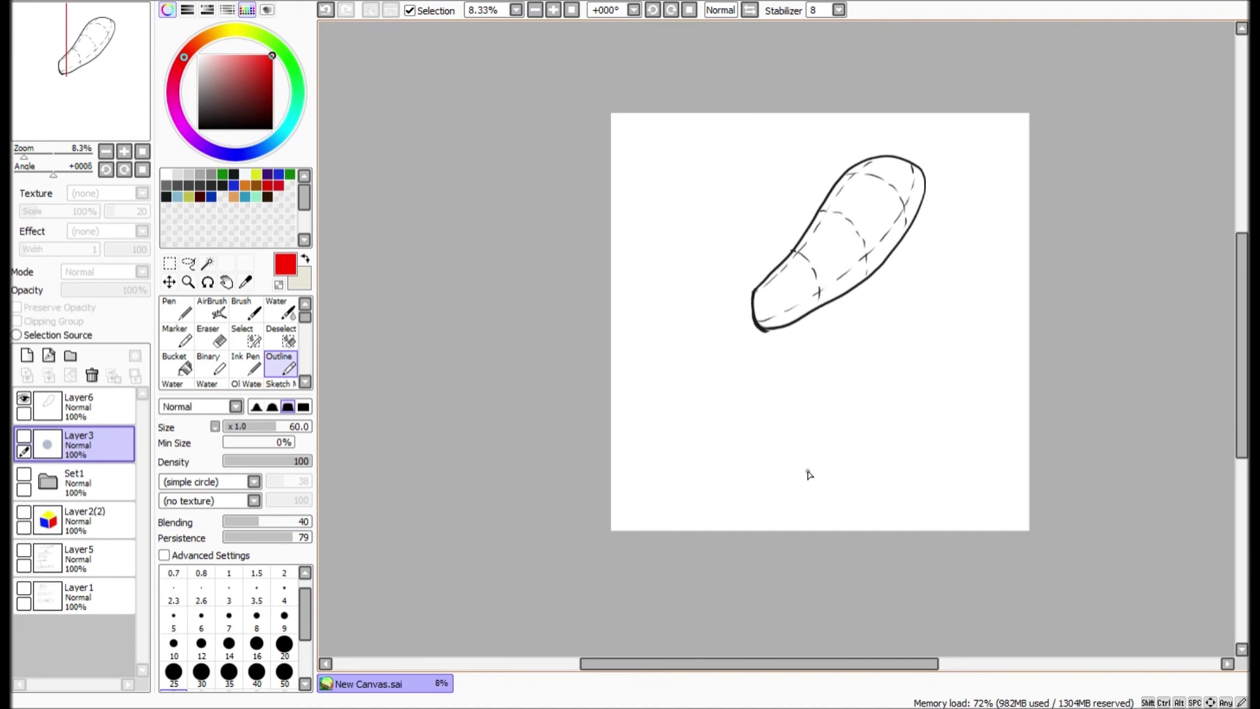